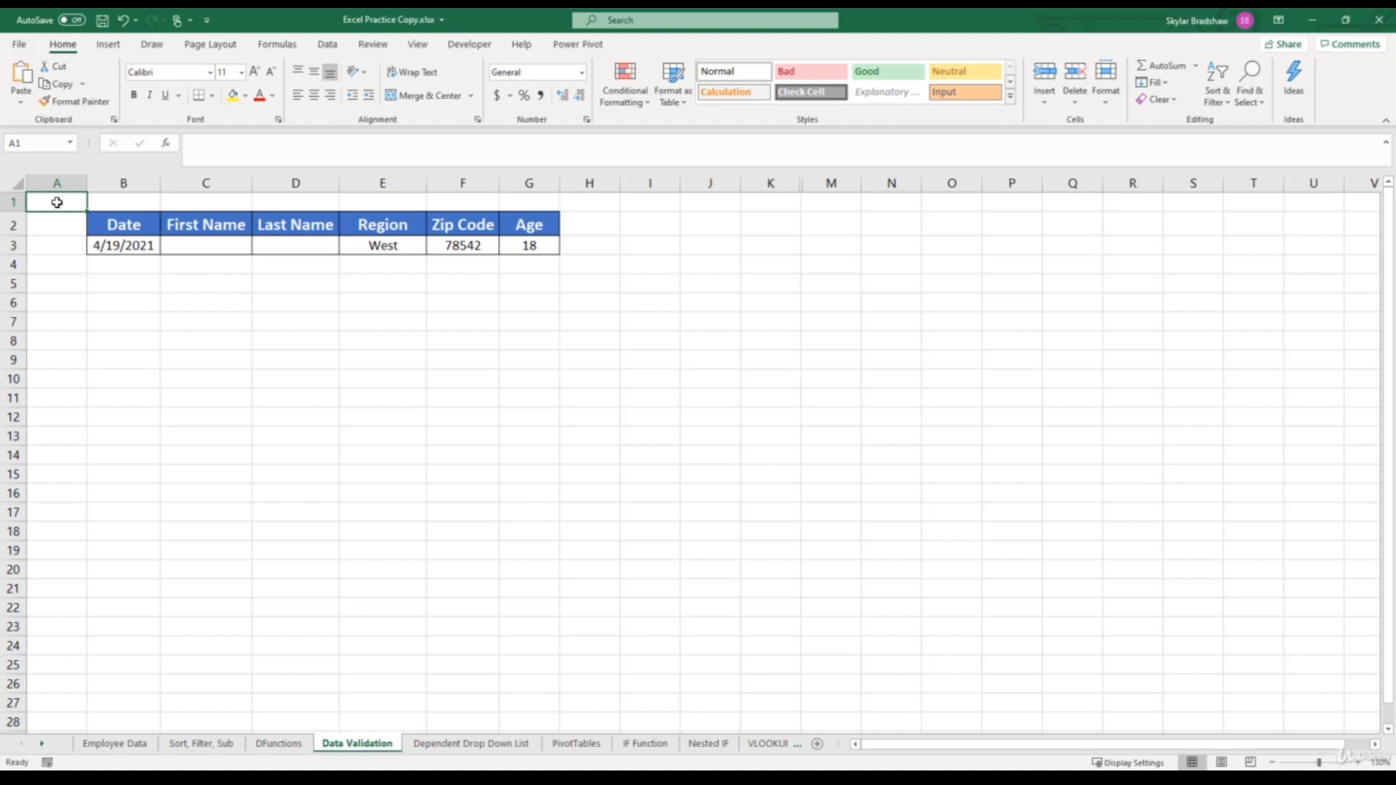
# - Try to enter 3/8/19 as the date in cell B3, and cancel the entry
pyautogui.click(109, 246)
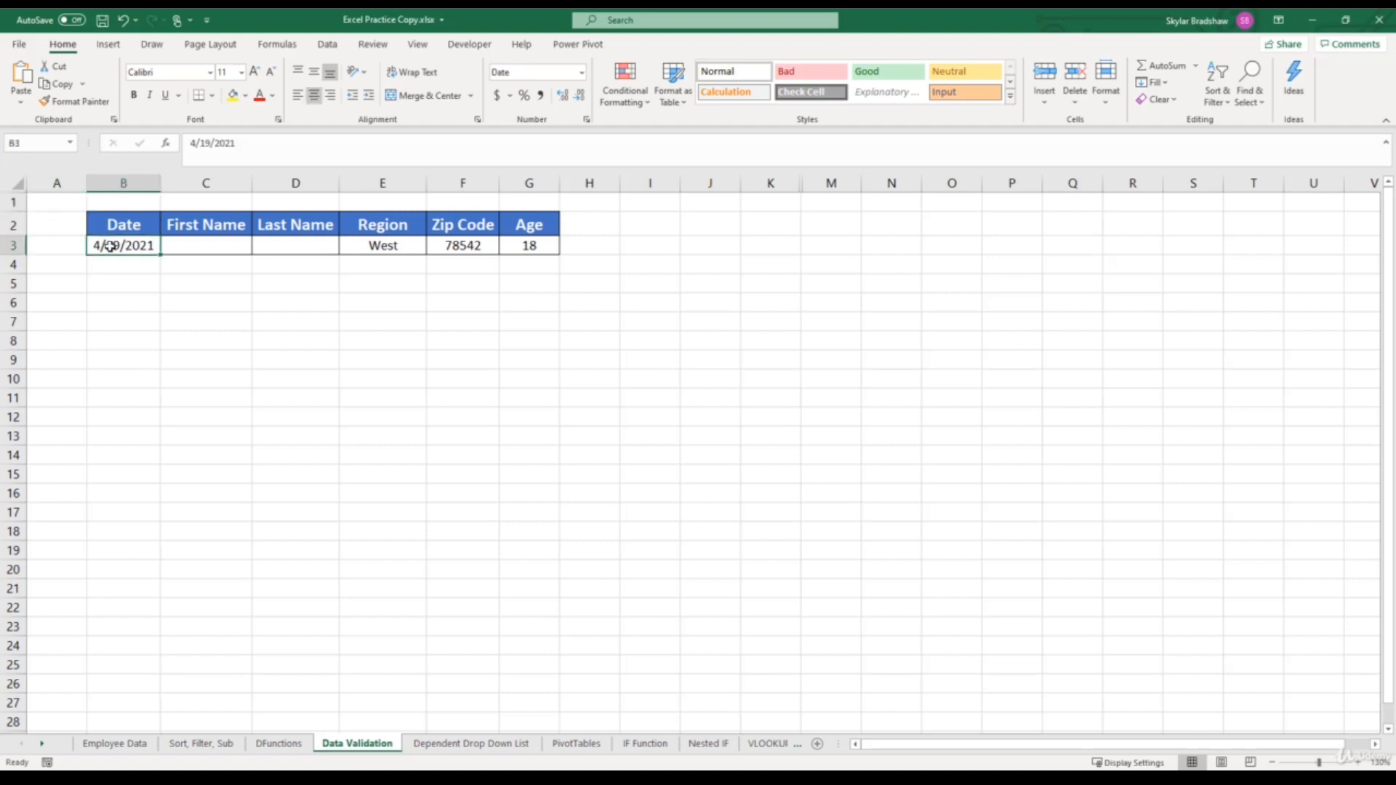
pyautogui.write('3/8/19')
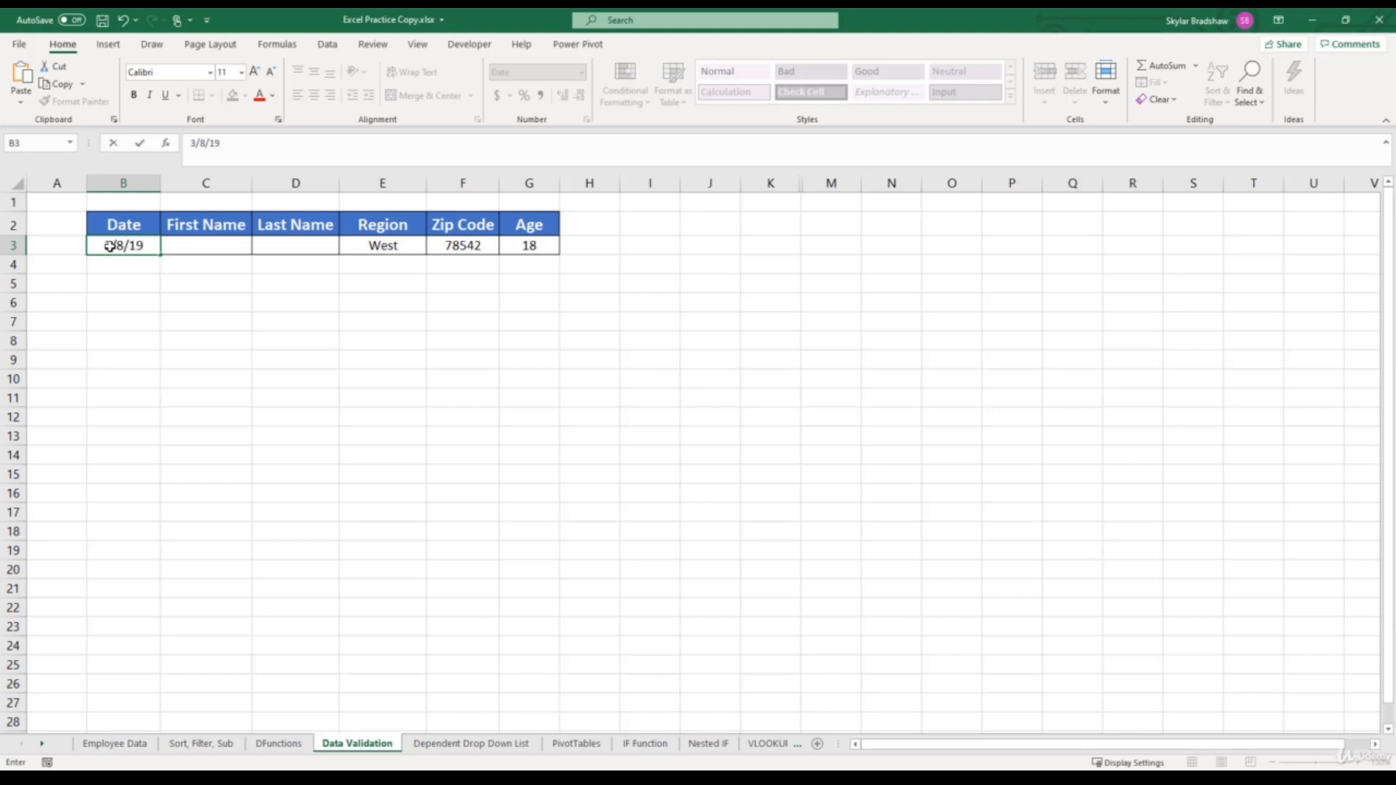
pyautogui.press('Return')
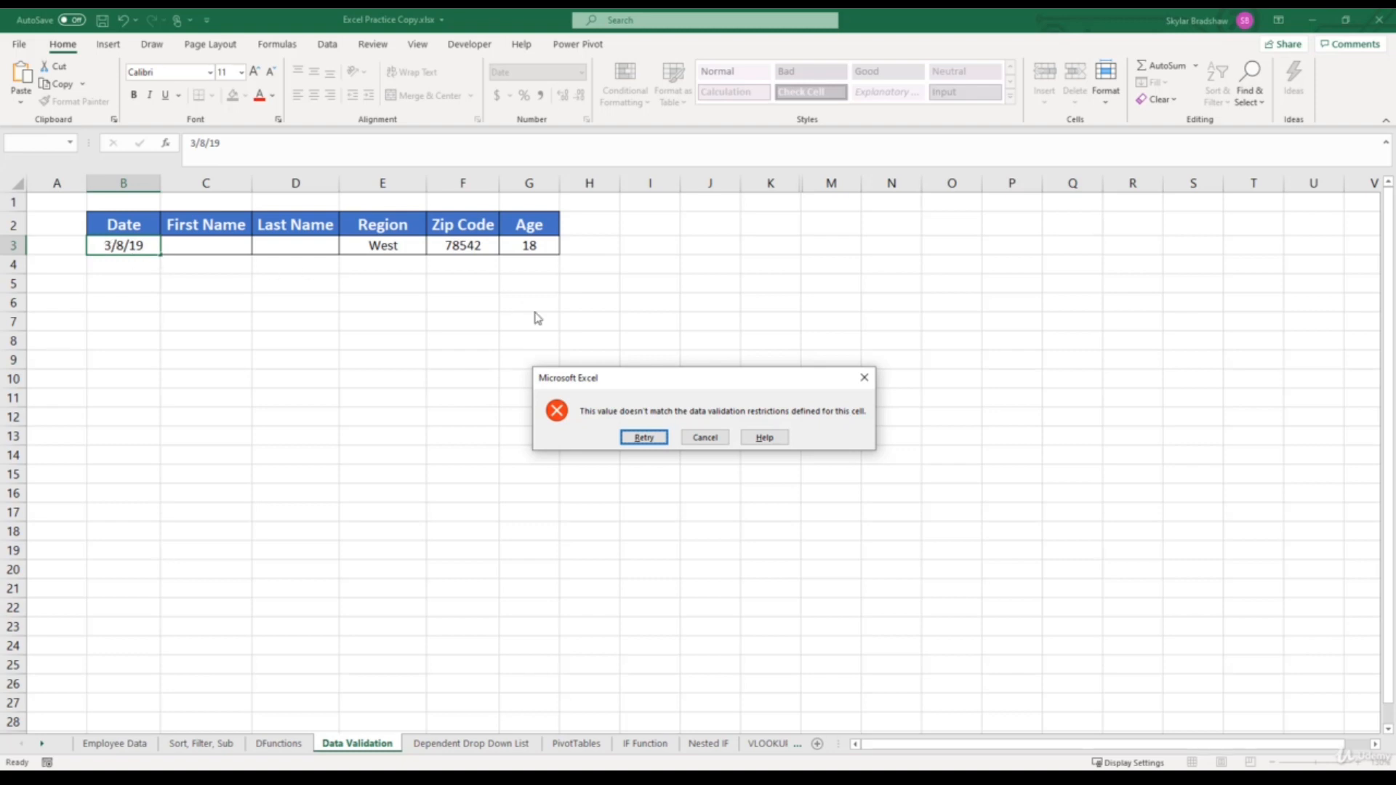
pyautogui.click(704, 438)
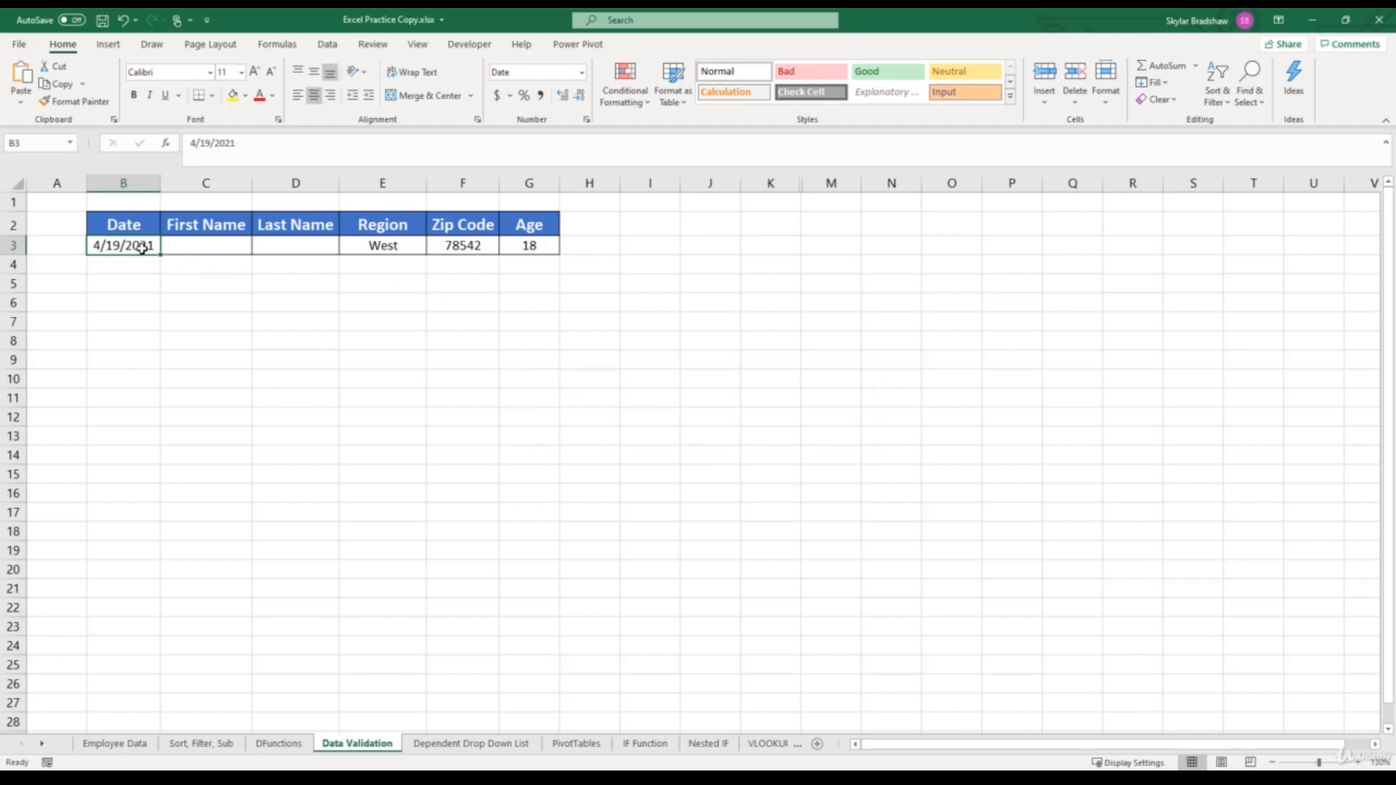
# - Add a data validation input message to cell B3, titled "Date", reading "Please enter date in mm/dd/yyyy format."
pyautogui.click(328, 46)
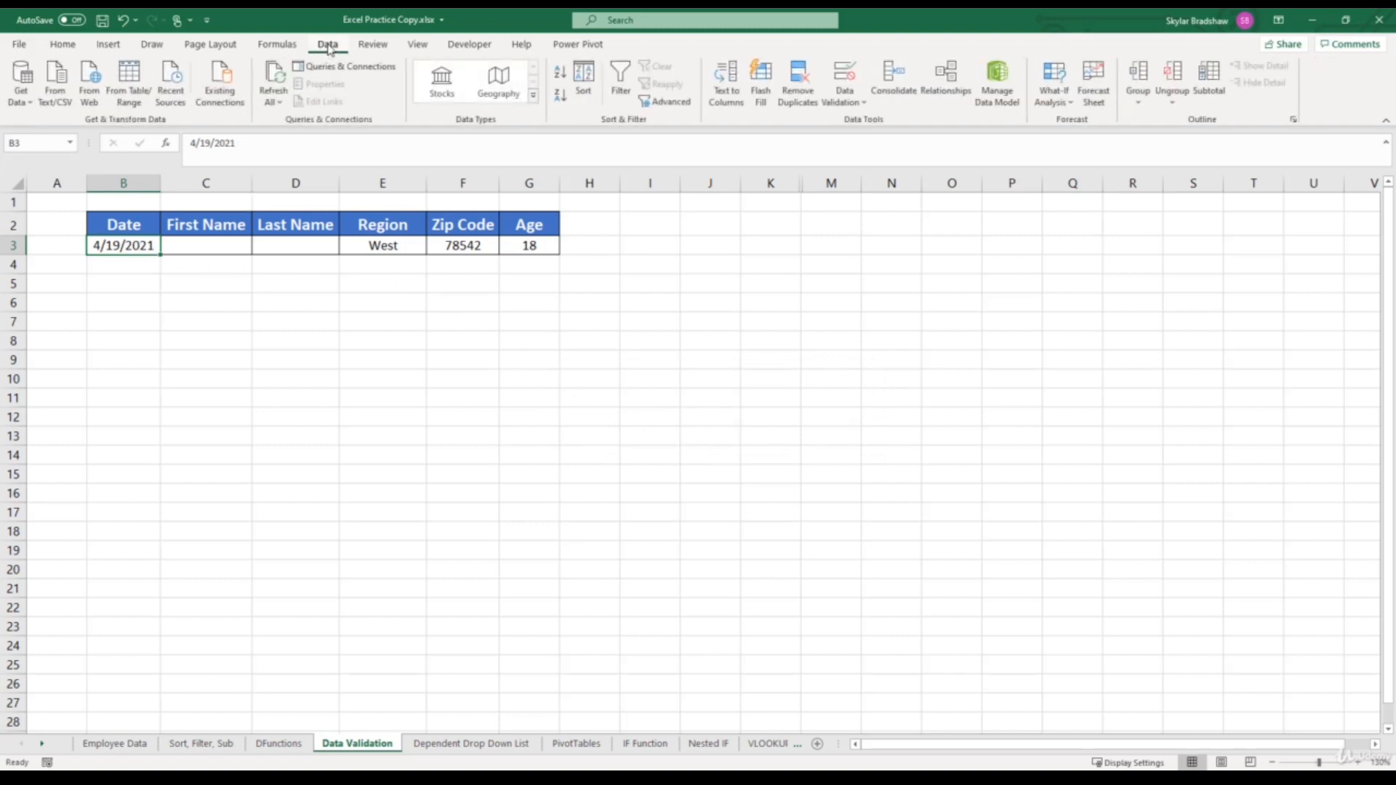
pyautogui.click(844, 74)
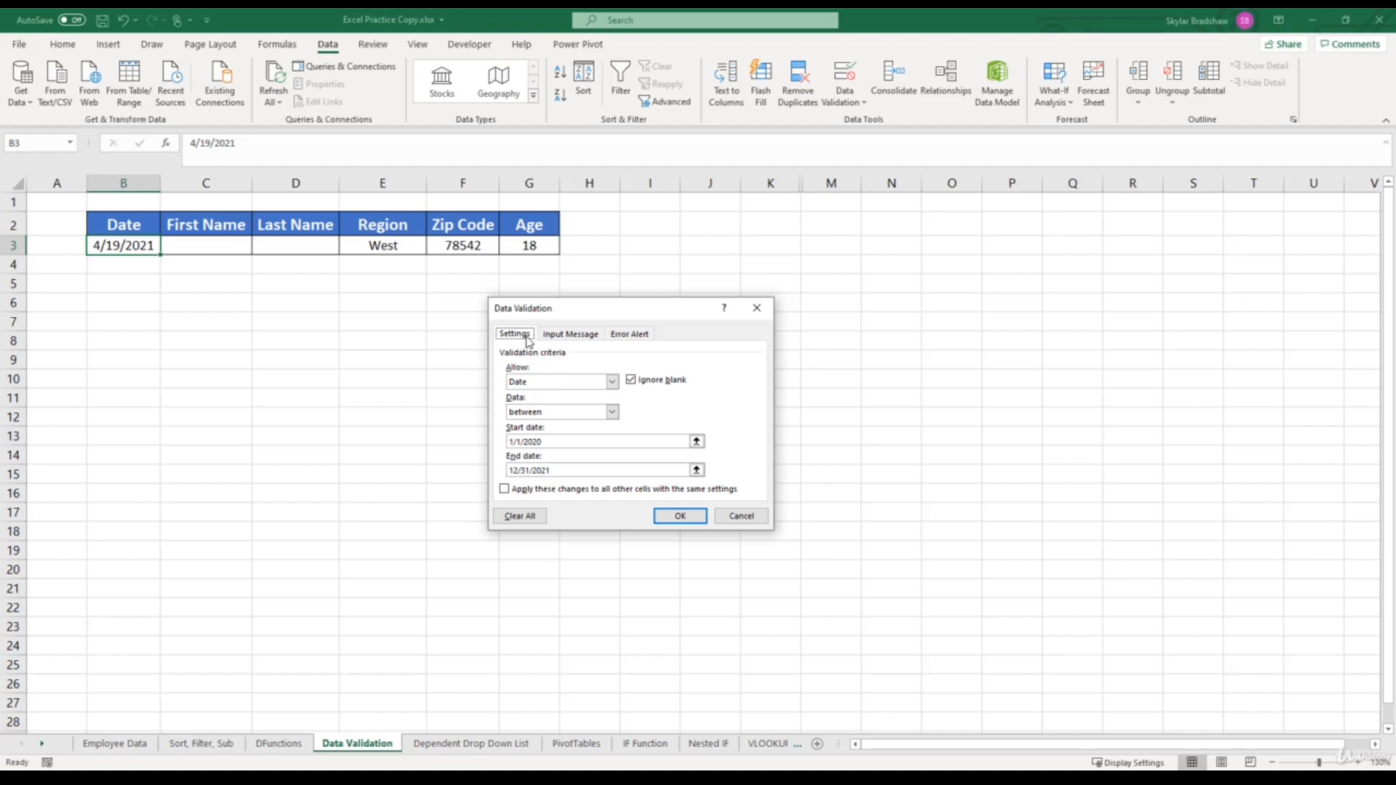
pyautogui.click(549, 338)
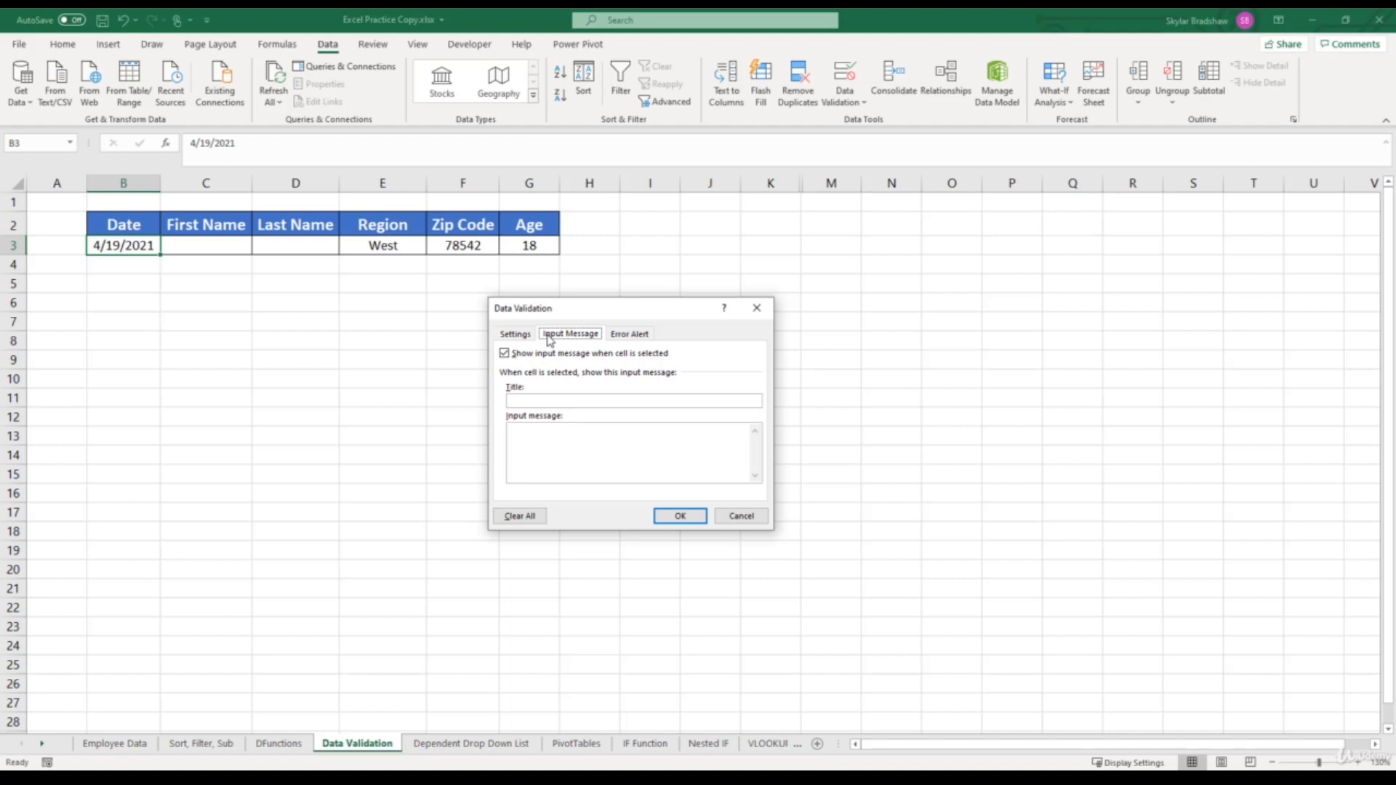
pyautogui.click(546, 400)
pyautogui.write('Date')
pyautogui.write('Please E')
pyautogui.press('BackSpace')
pyautogui.write('enter date in mm/dd/yyyy ')
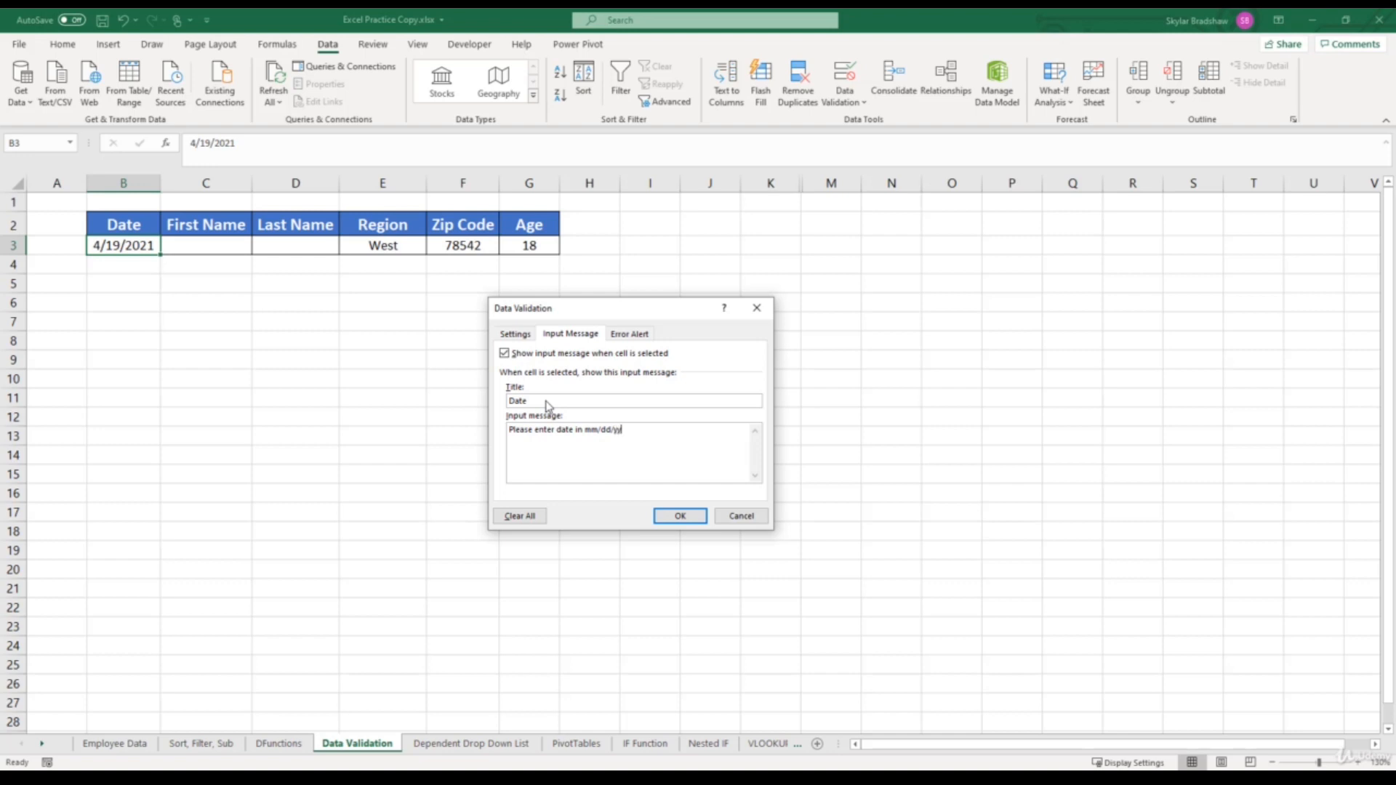
pyautogui.write('format.')
pyautogui.click(667, 516)
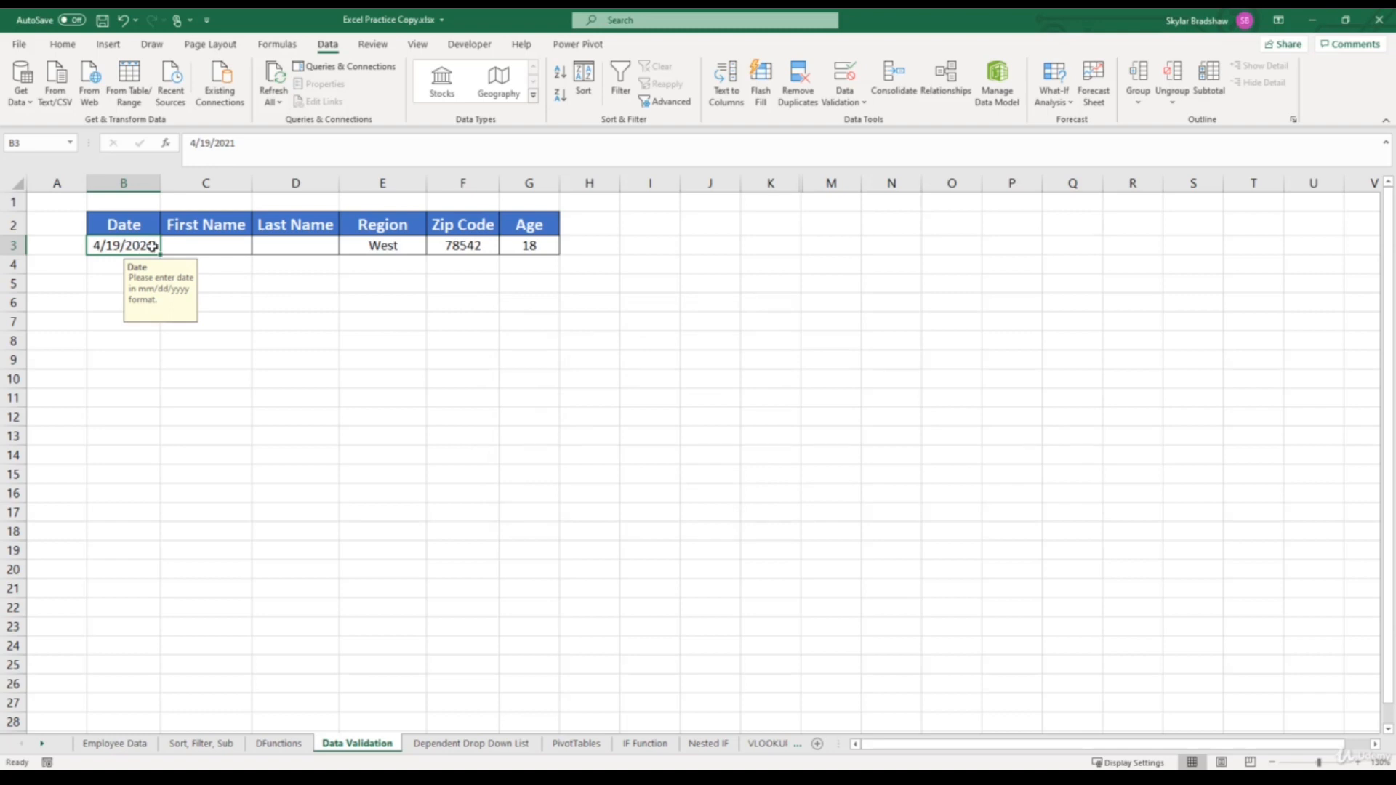
# - Add a data validation error alert to cell B3, titled "Date", reading "Please enter a date between 1/1/2020-12/31/2021."
pyautogui.click(181, 246)
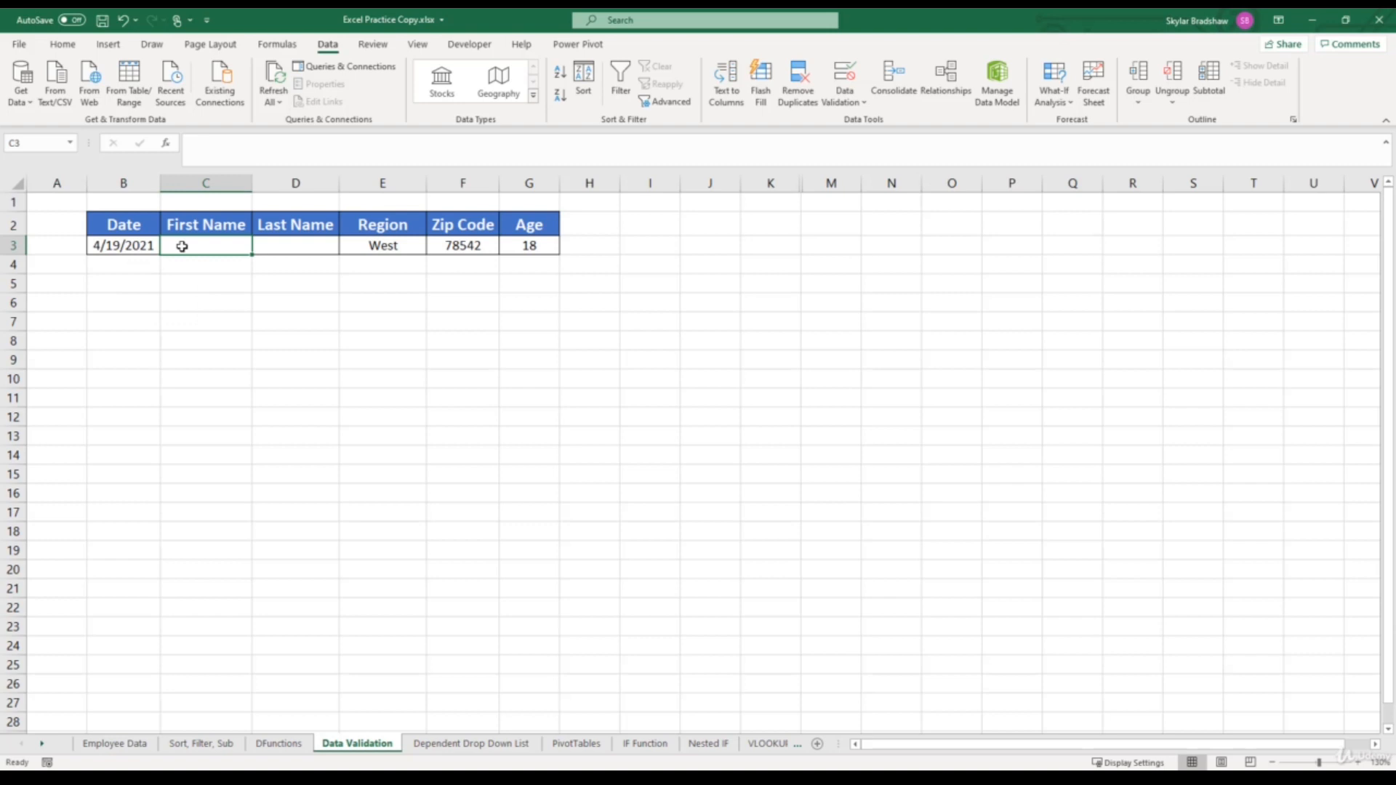
pyautogui.click(141, 245)
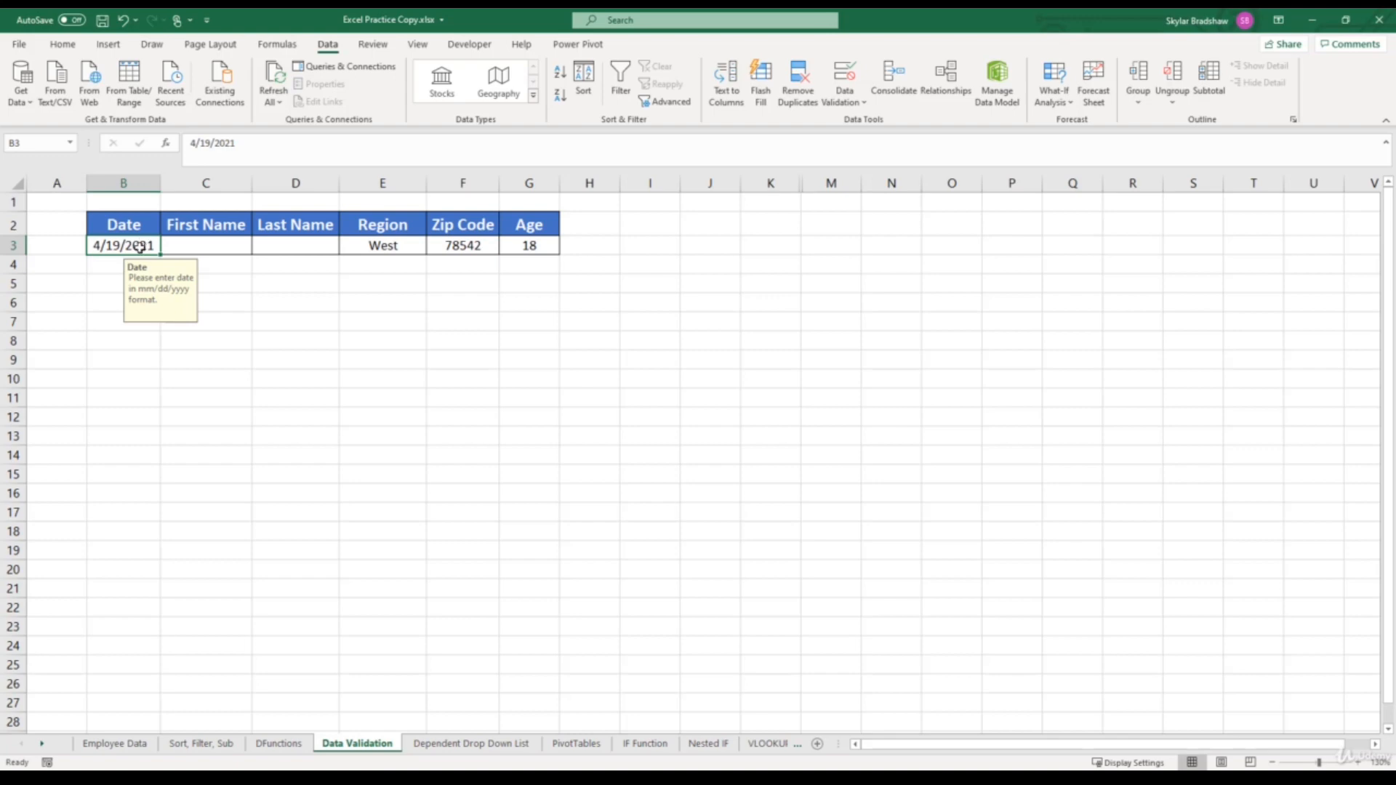
pyautogui.click(845, 75)
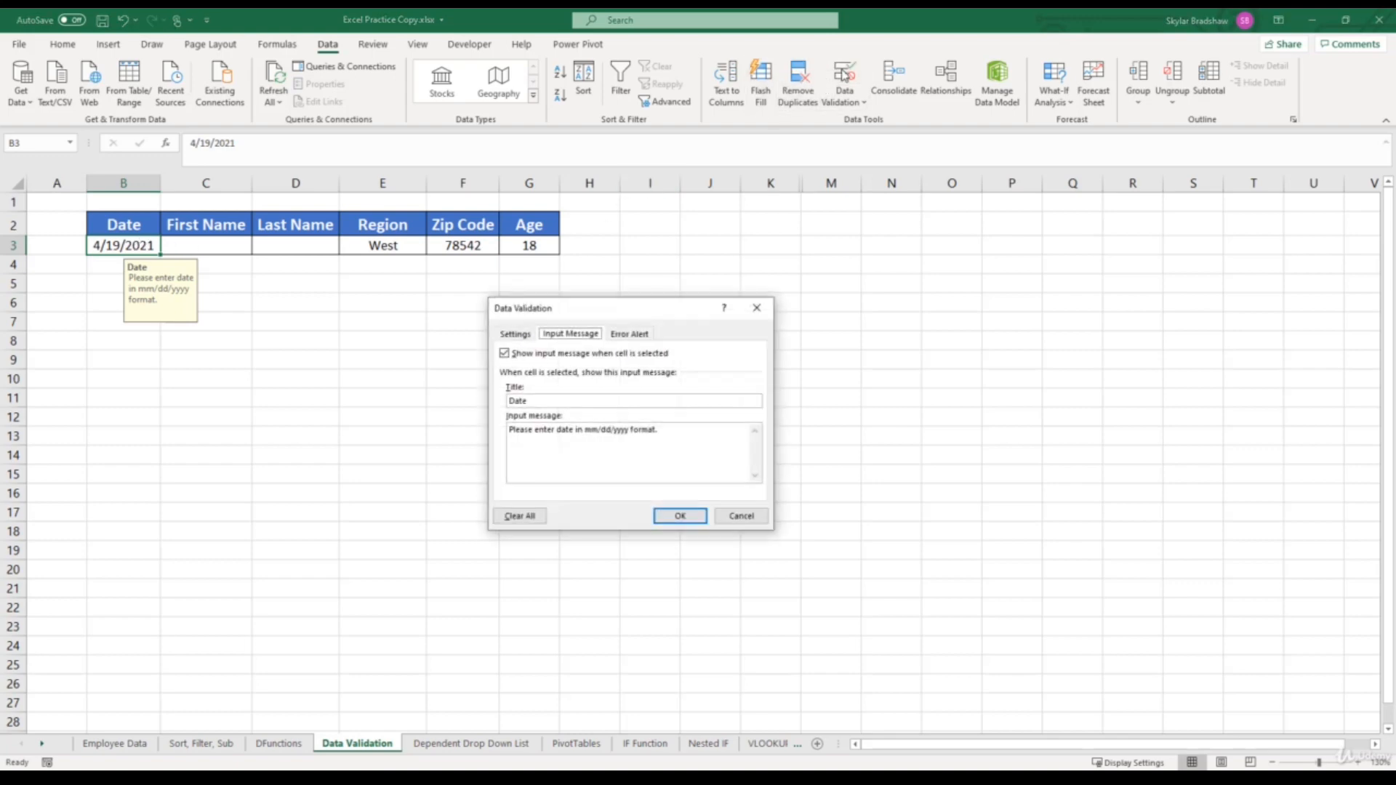
pyautogui.click(643, 336)
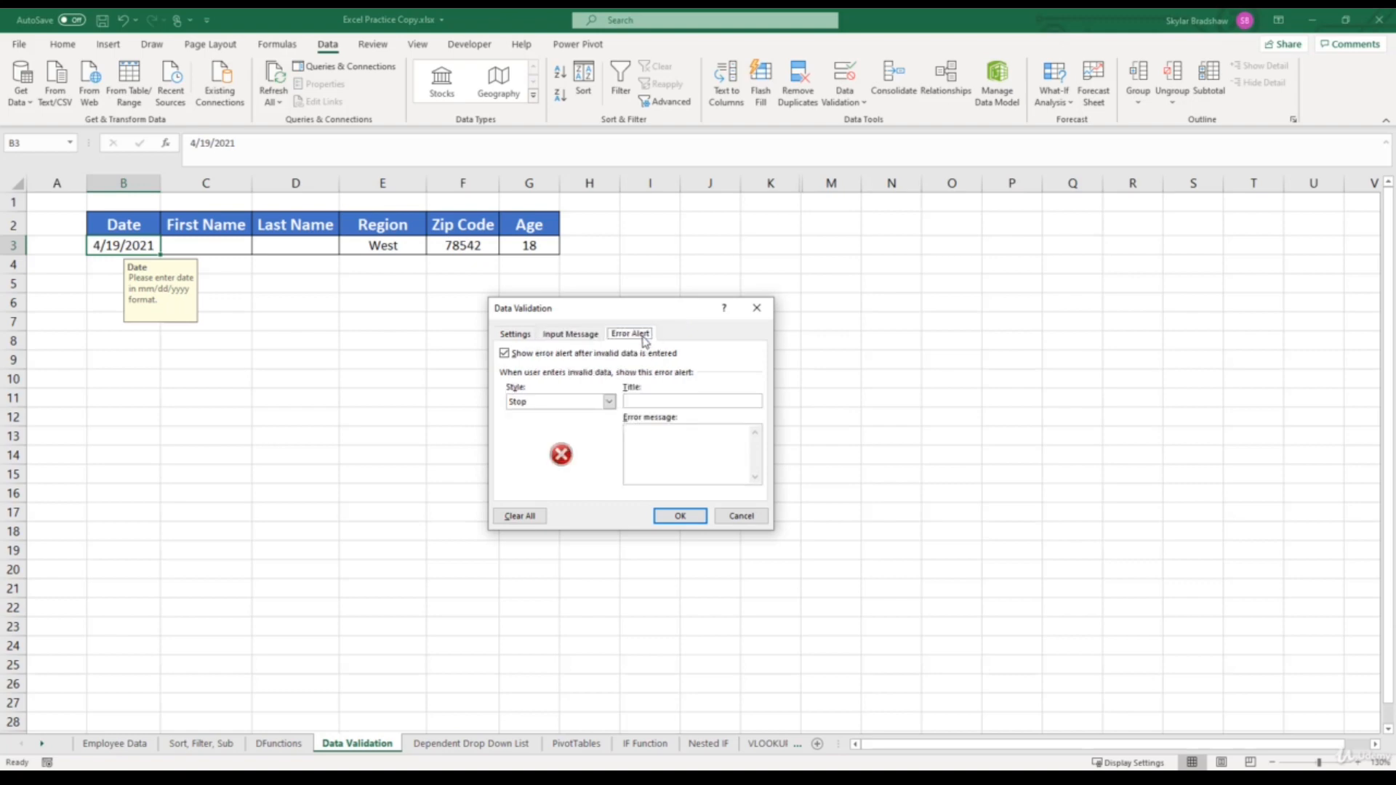
pyautogui.click(650, 403)
pyautogui.write('Date')
pyautogui.write('Please enter')
pyautogui.write(' a dat')
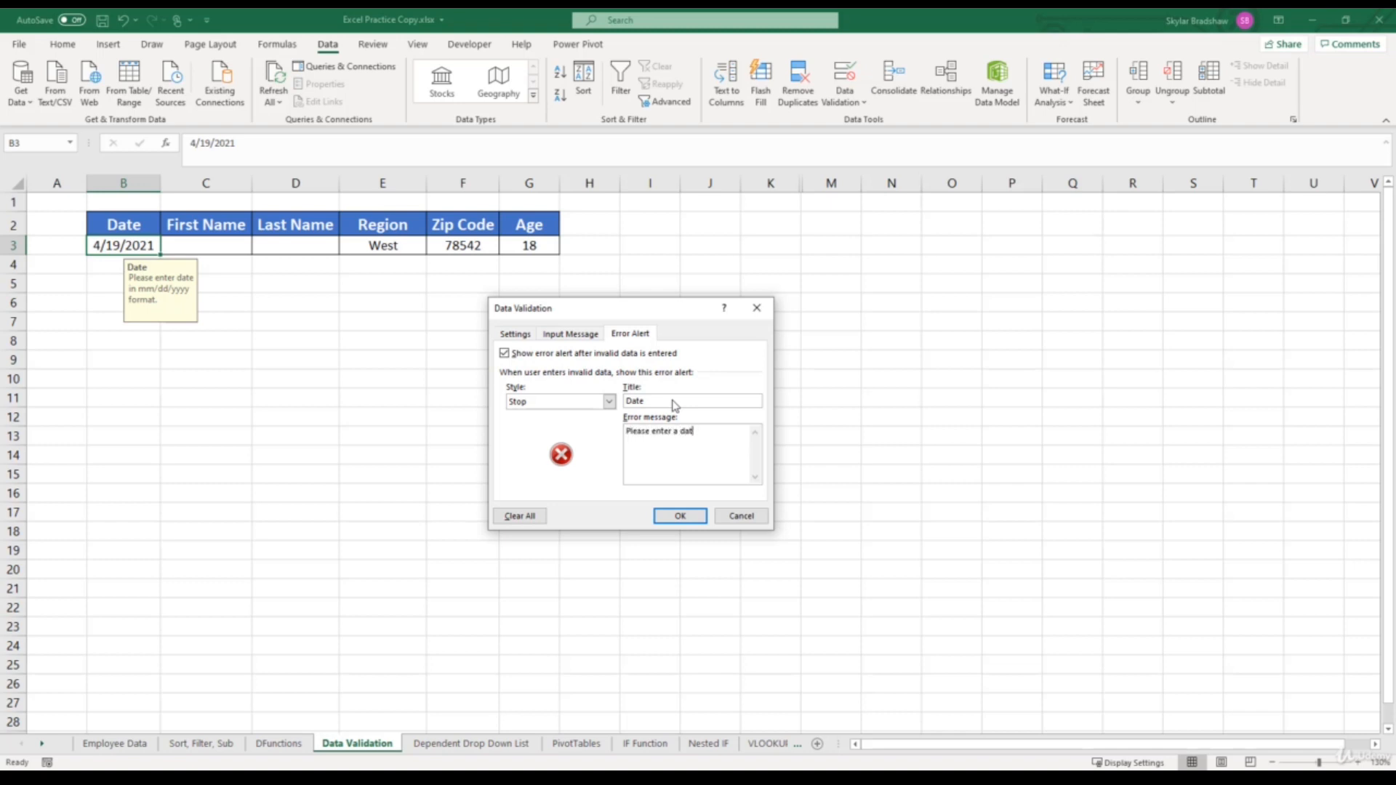
pyautogui.write('e between 1/1/2020-12/31/2021.')
pyautogui.click(680, 516)
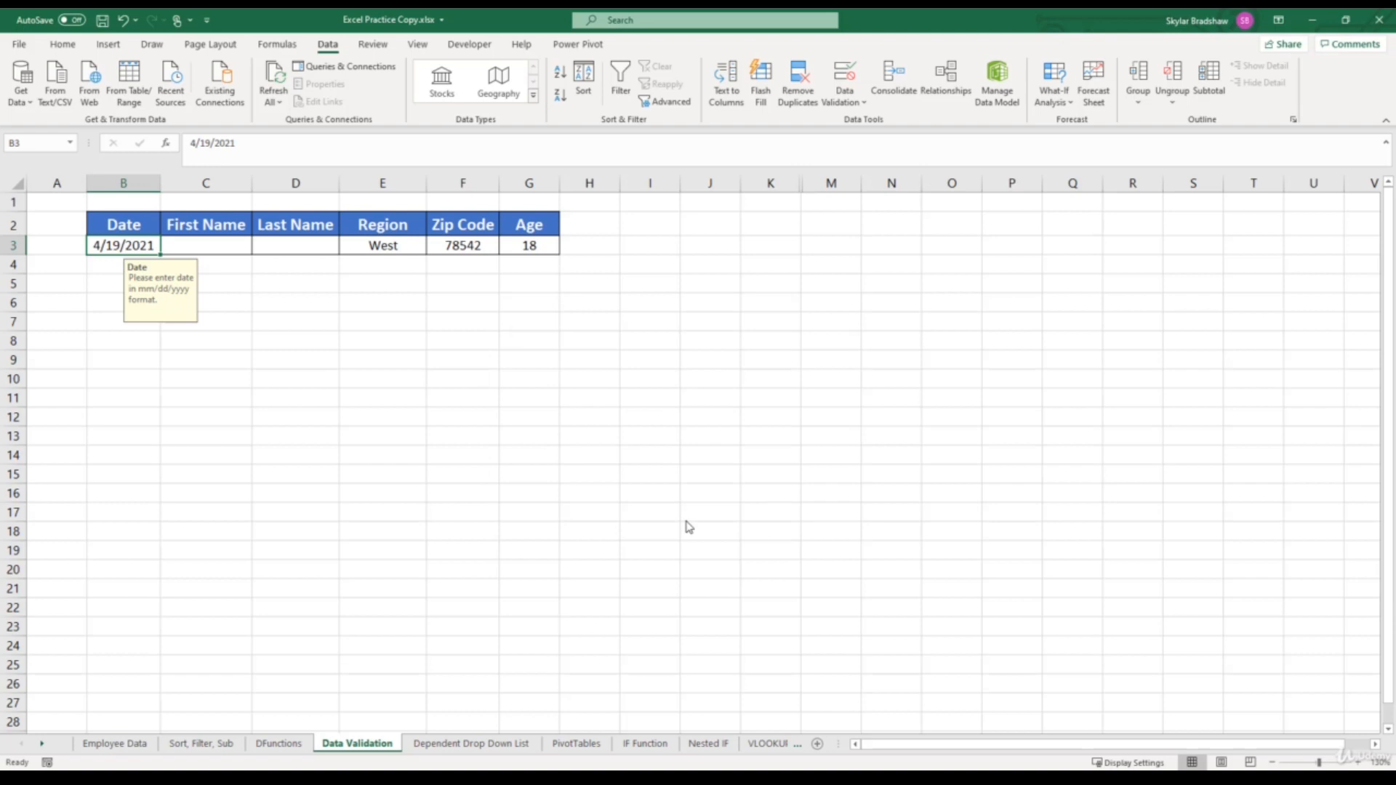
# - Try to enter 8/7/2018 as the date in cell B3, and cancel the entry
pyautogui.write('8/')
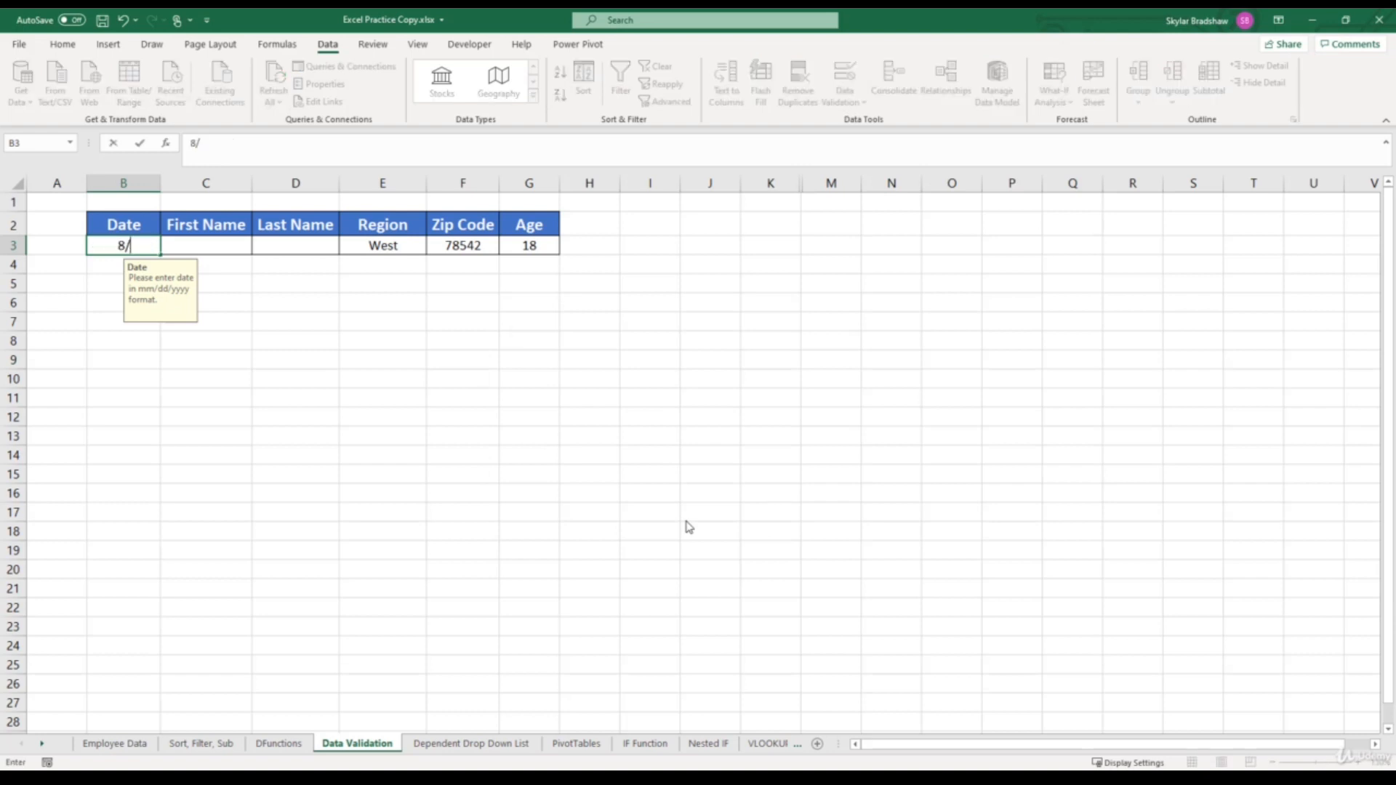
pyautogui.write('7/2018')
pyautogui.press('Return')
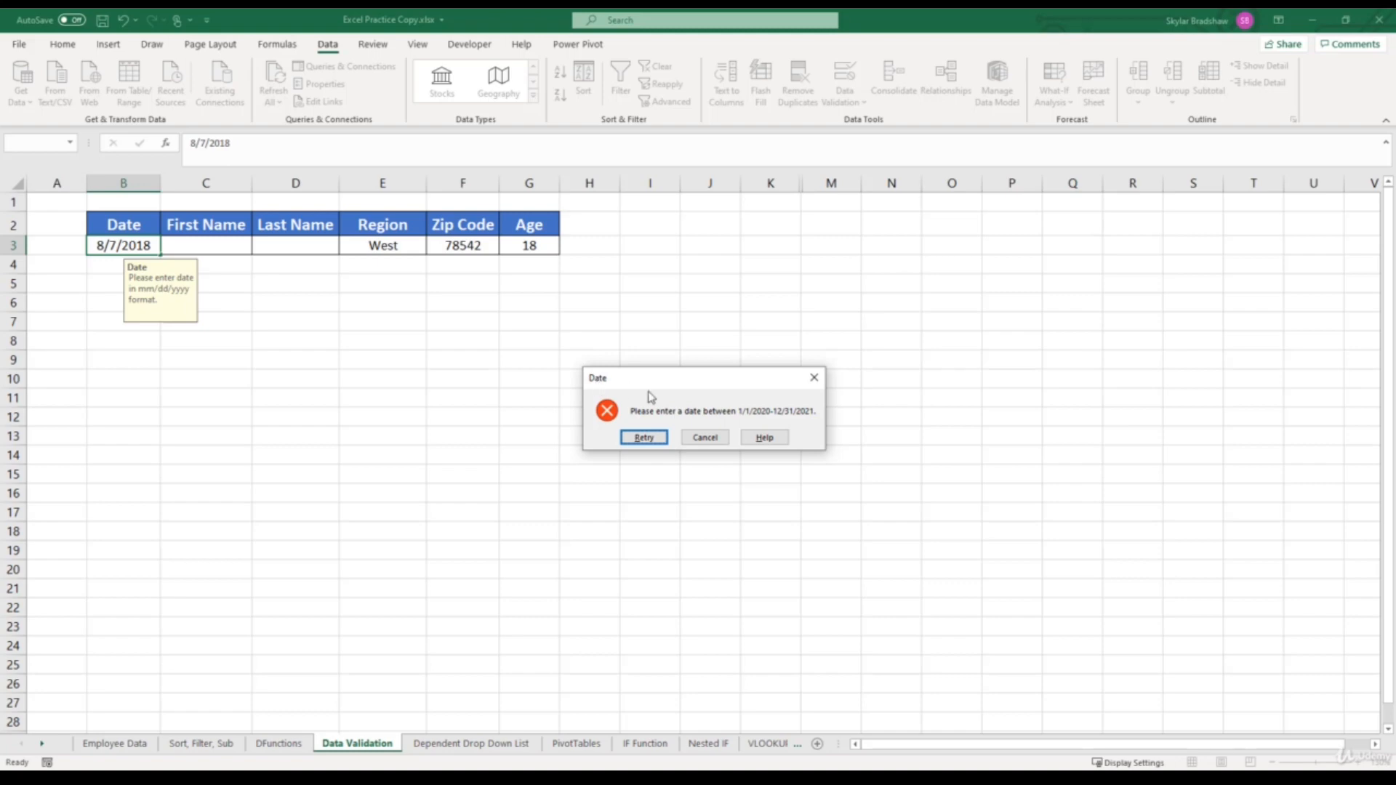
pyautogui.click(704, 439)
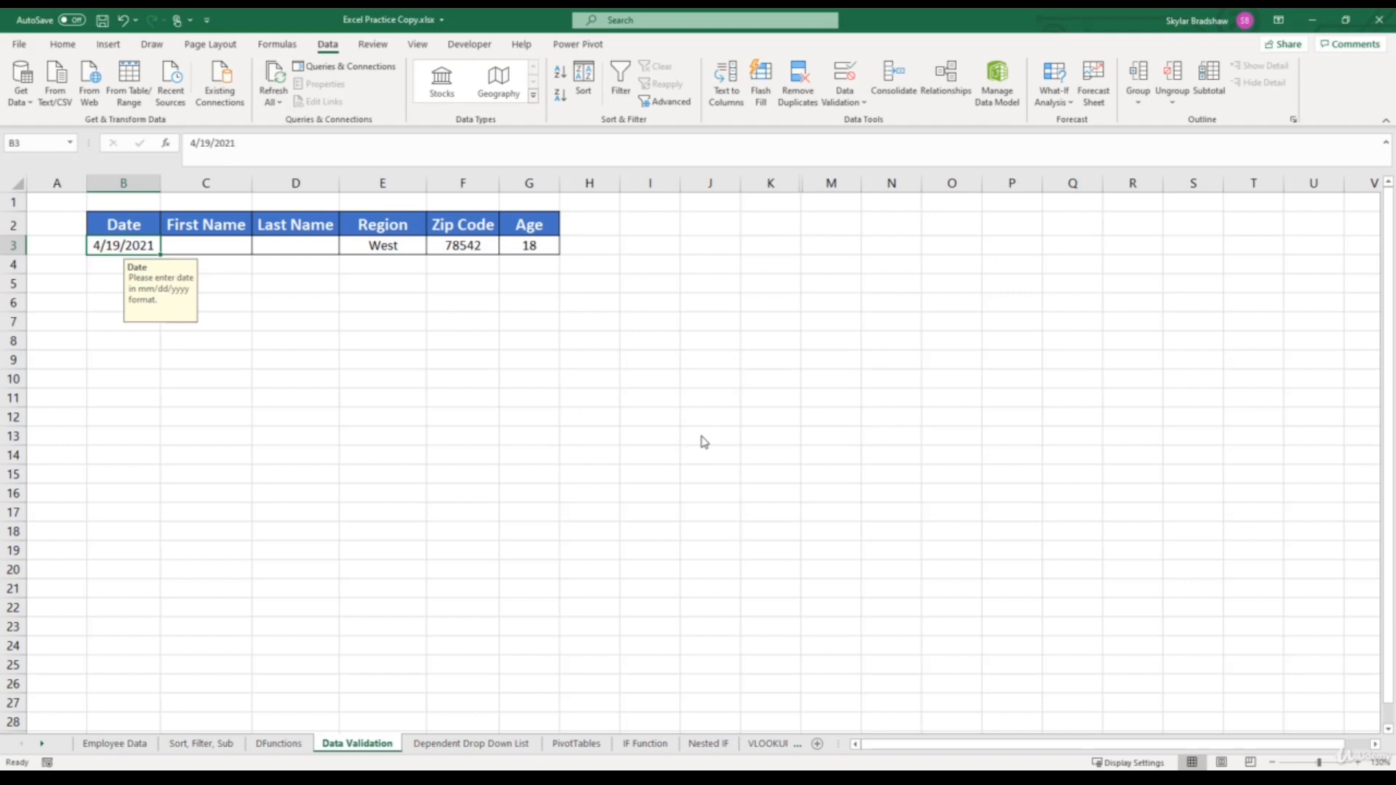
# - Add a data validation error alert to Zip Code cell F3, titled "Zip Code", reading "Please enter a 5 digit zip code."
pyautogui.click(477, 248)
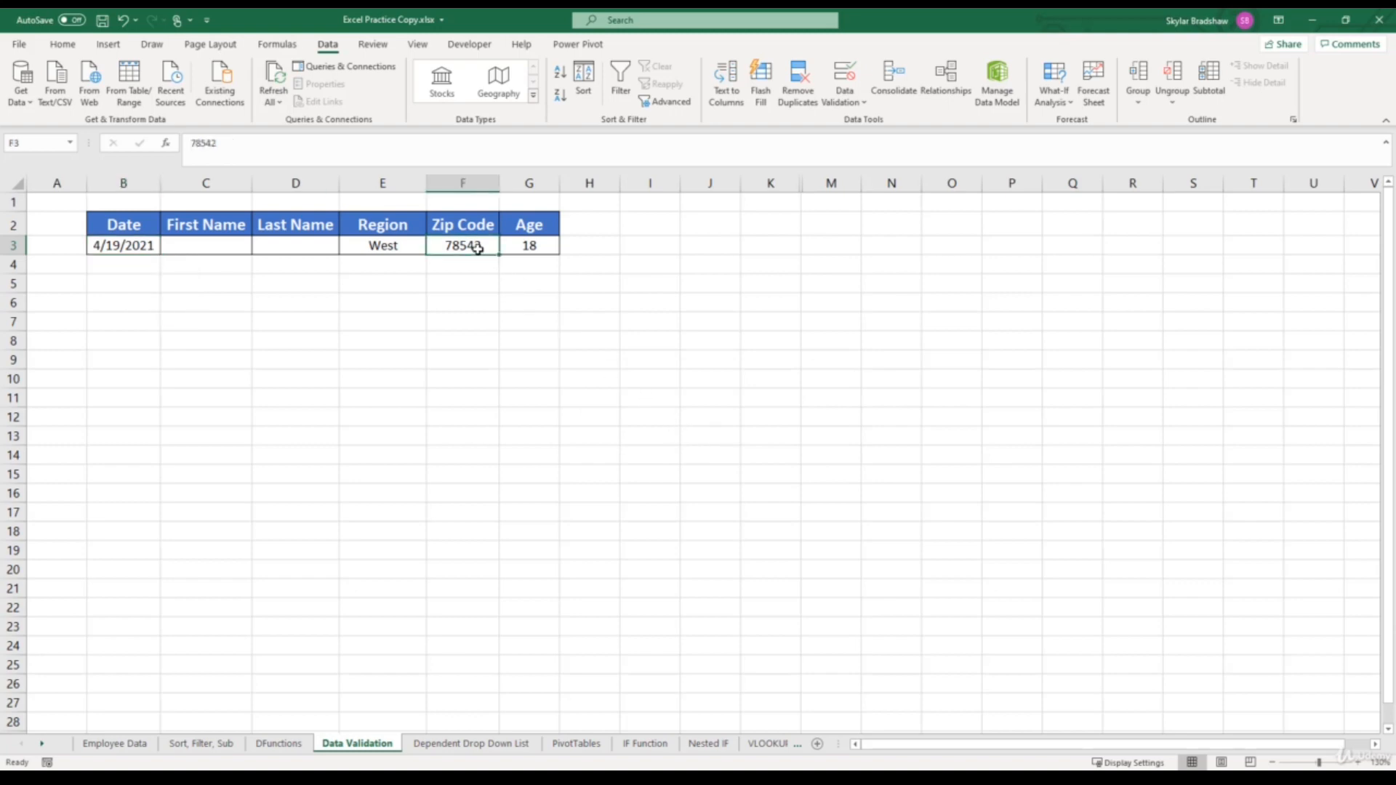
pyautogui.click(846, 75)
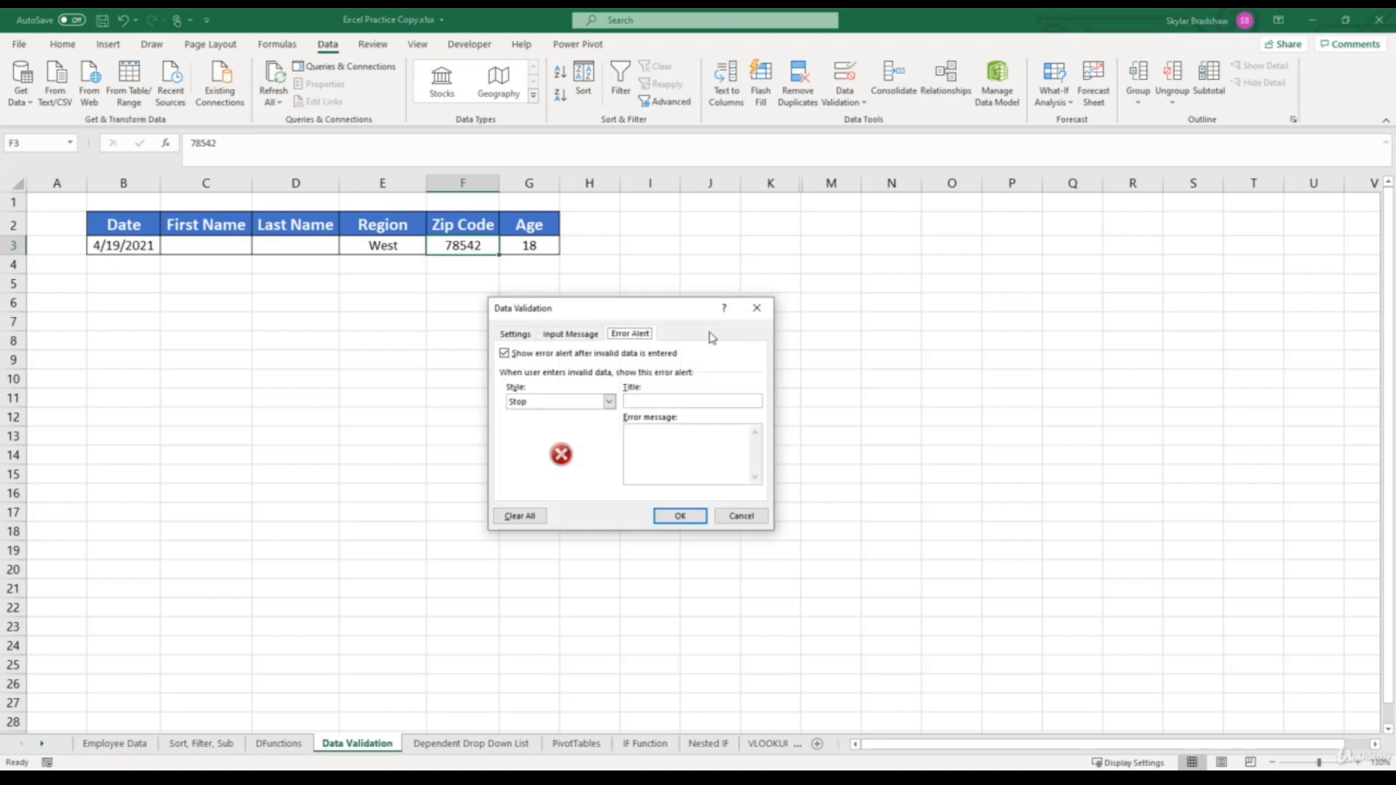
pyautogui.click(693, 401)
pyautogui.write('Zip Code')
pyautogui.write('Please enter ')
pyautogui.write('a 5 digi')
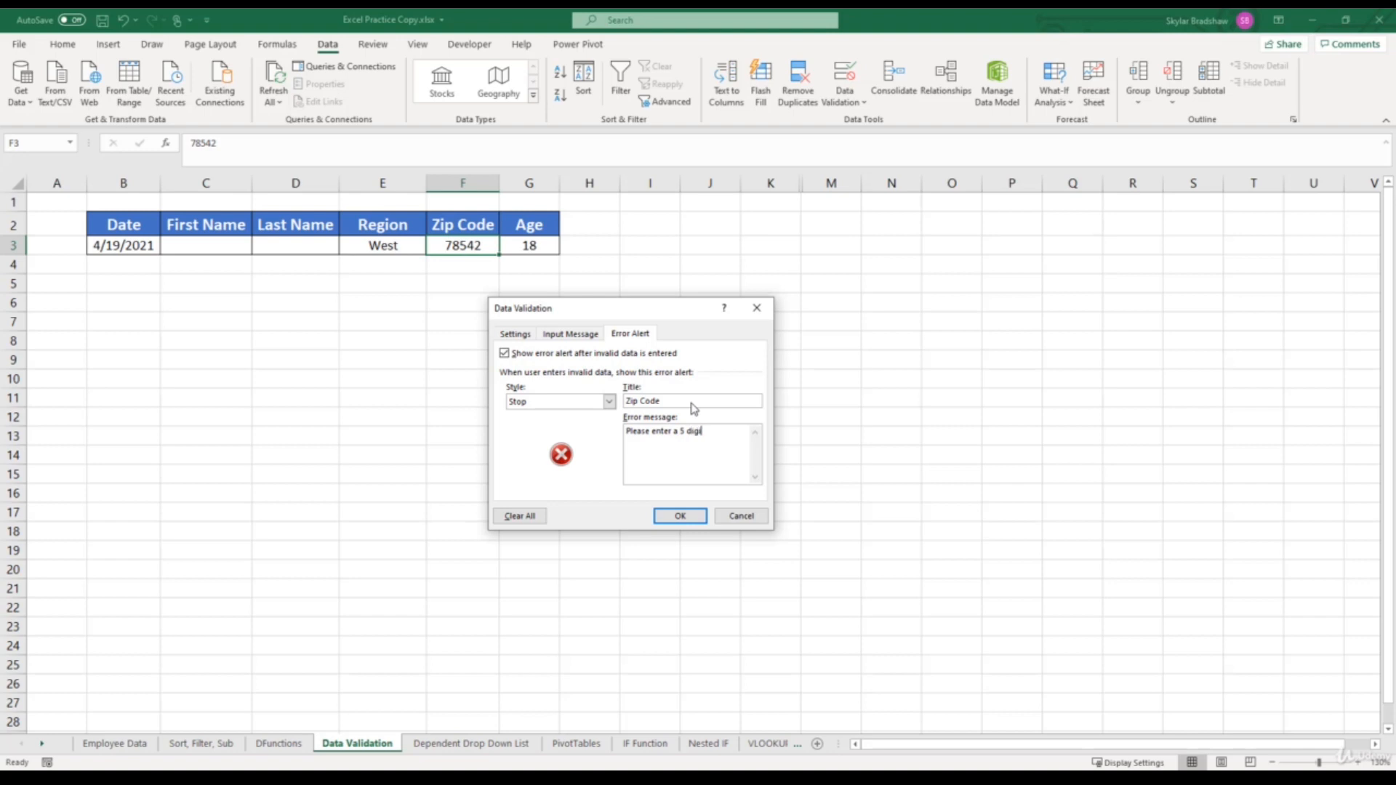
pyautogui.write('t zip code.')
pyautogui.click(681, 516)
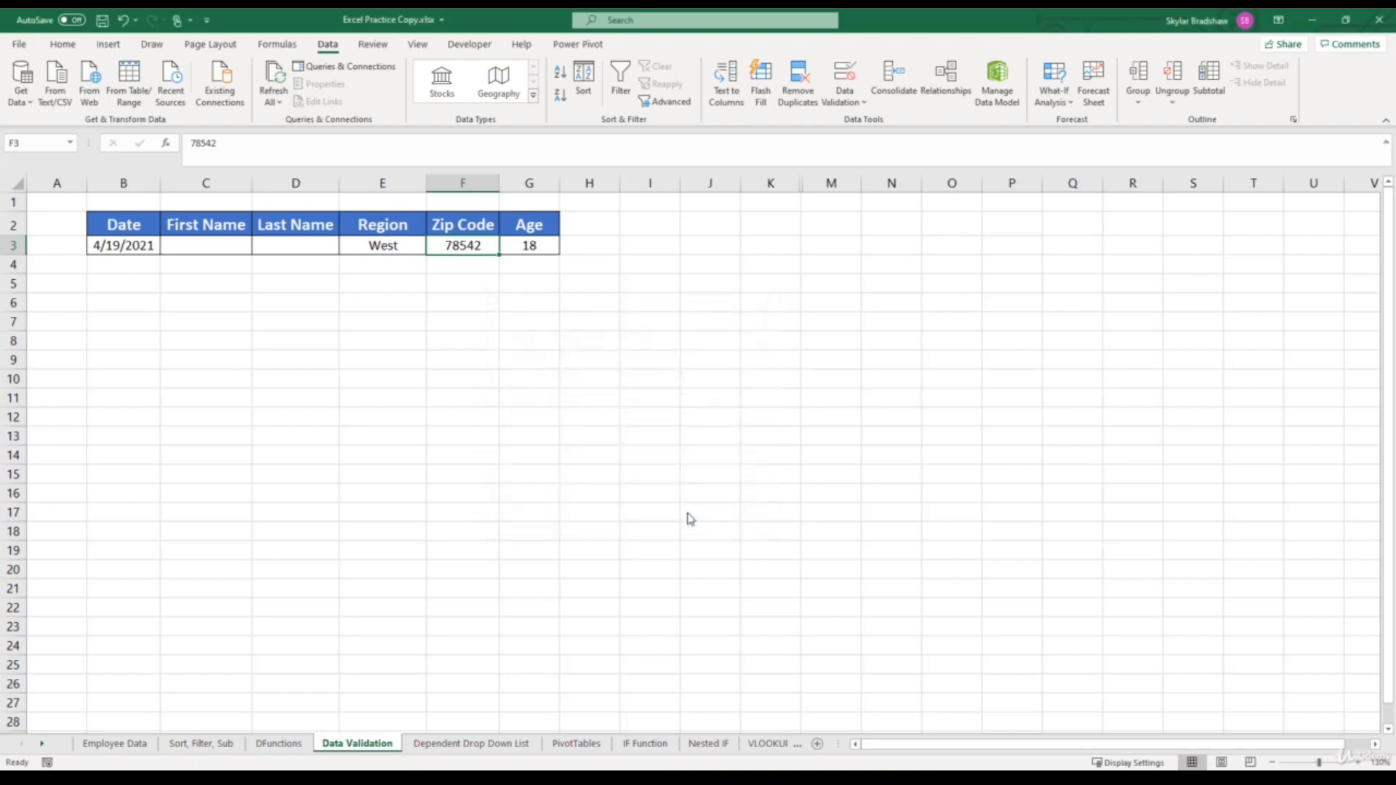
# - Try 78459-4444 as the zip code in cell F3, and retry the entry with 78459
pyautogui.write('78459')
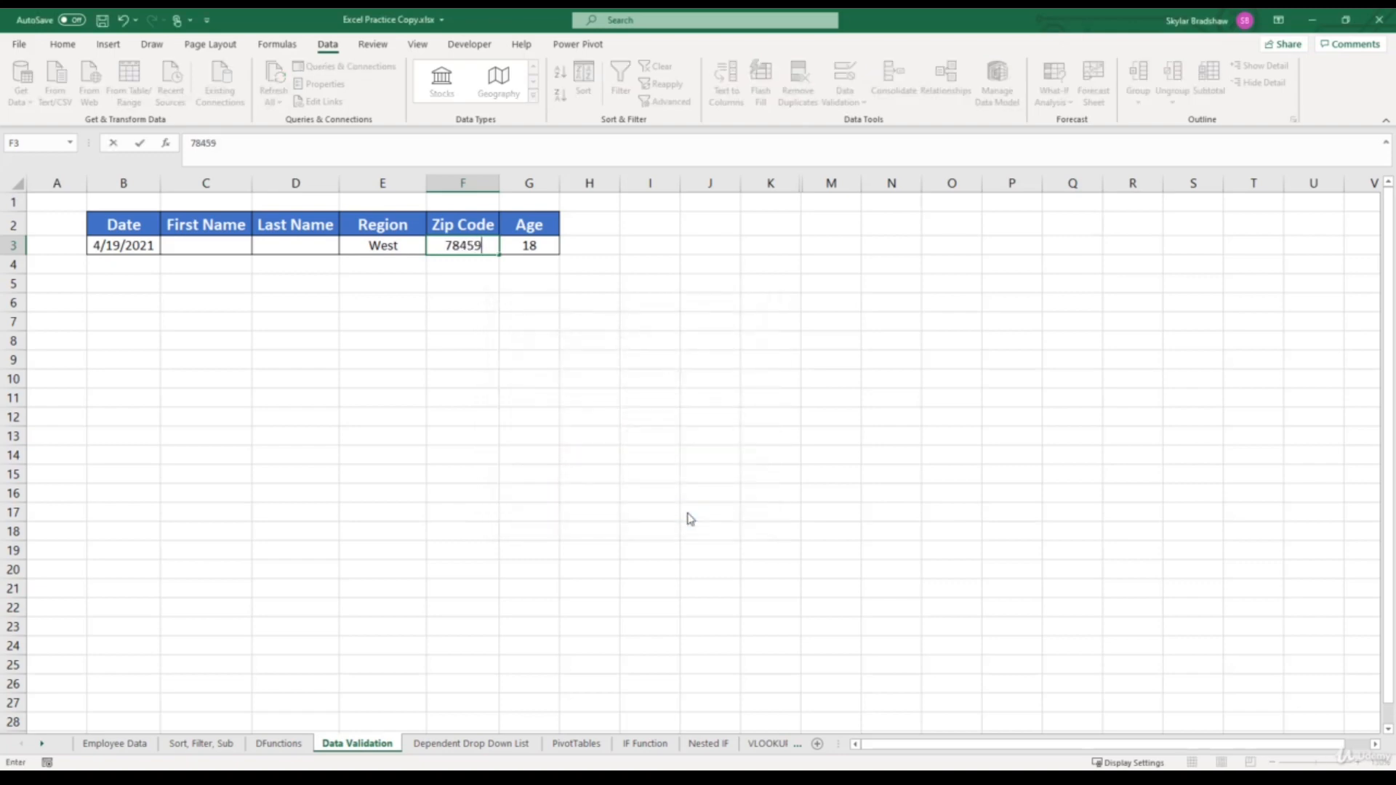
pyautogui.write('-4444')
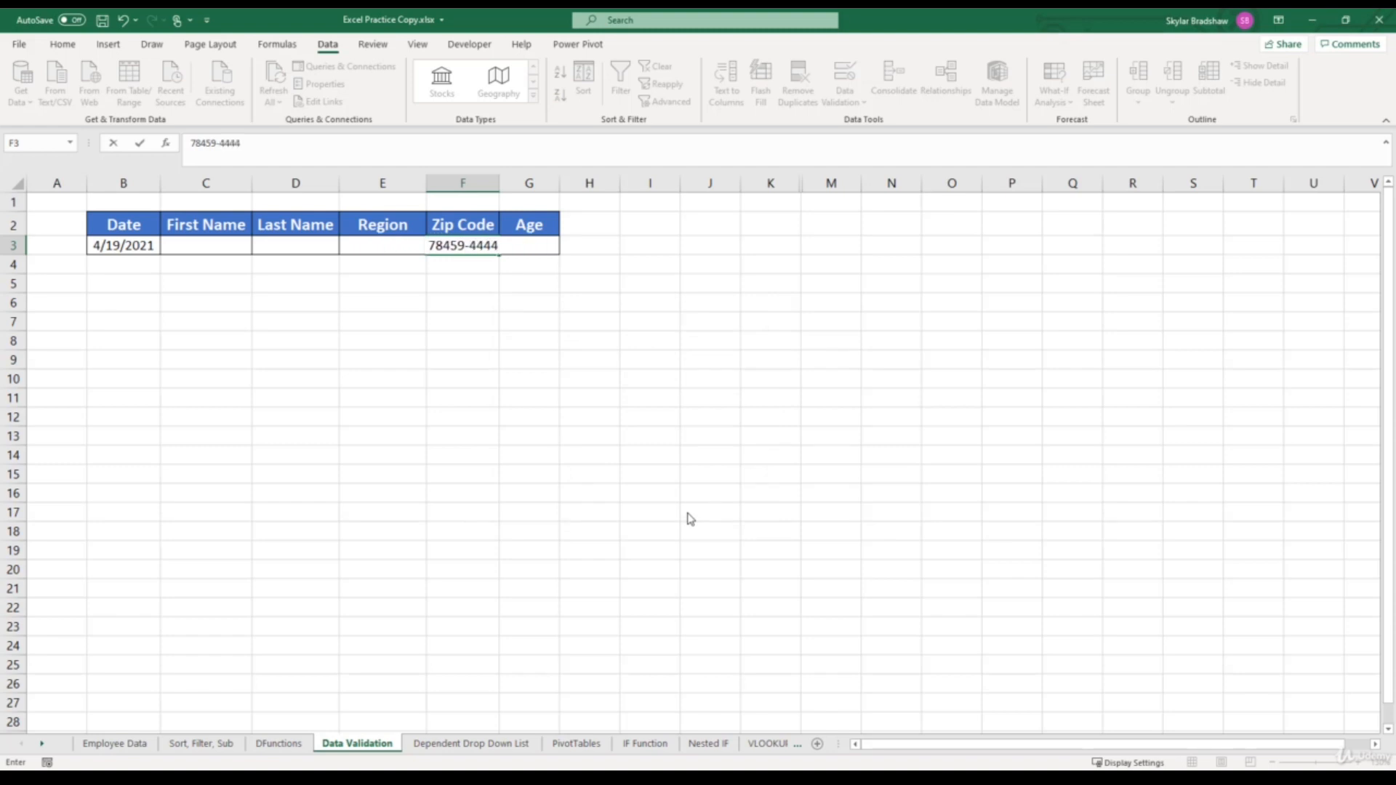
pyautogui.press('Return')
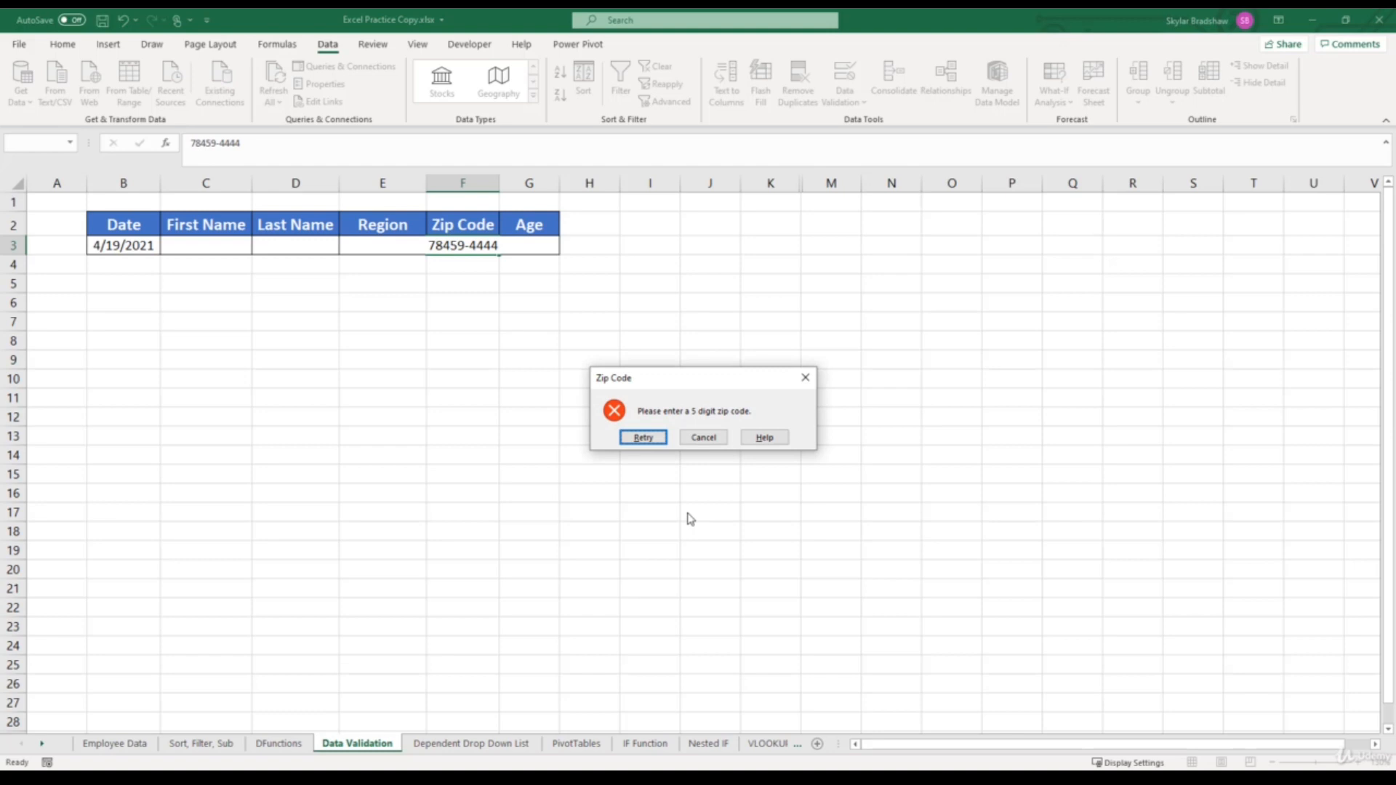
pyautogui.click(645, 439)
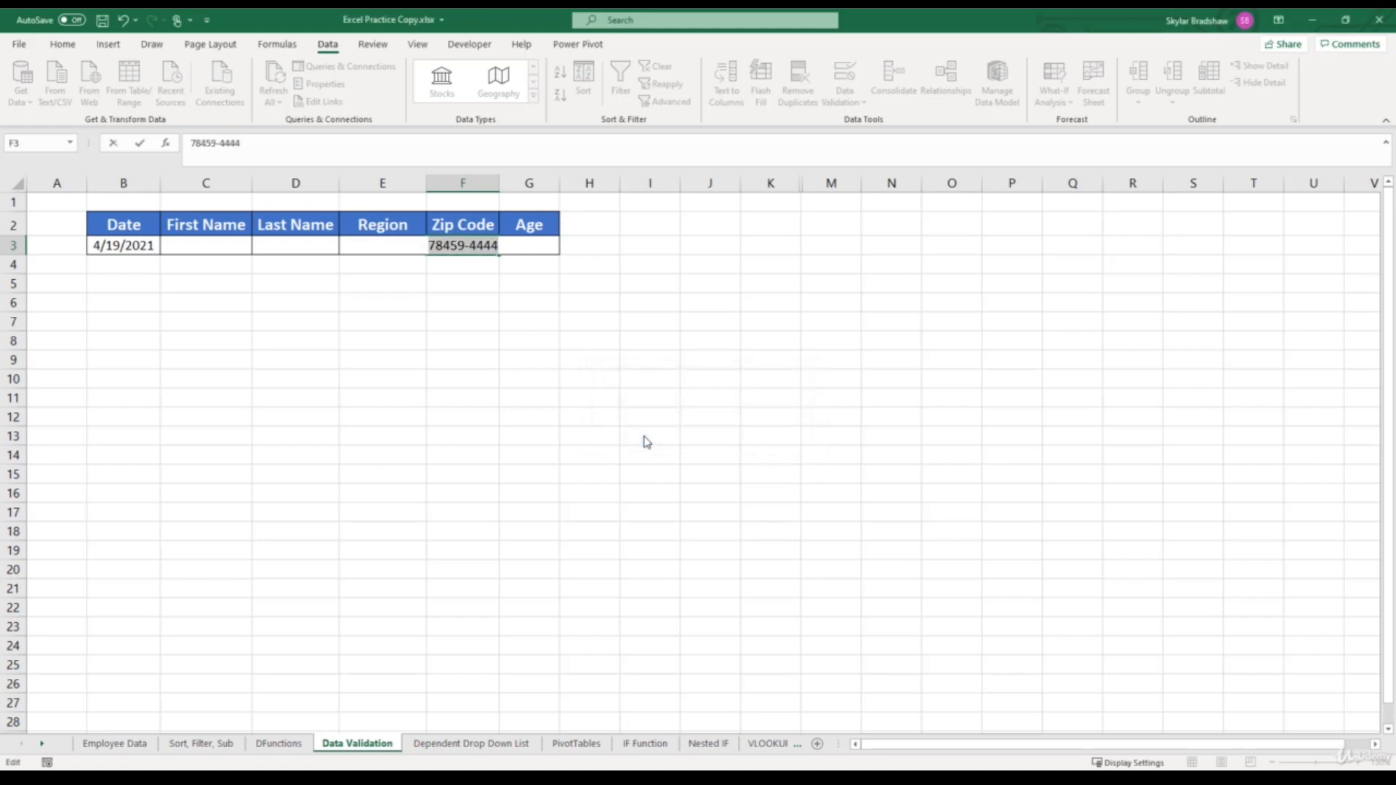
pyautogui.write('78459')
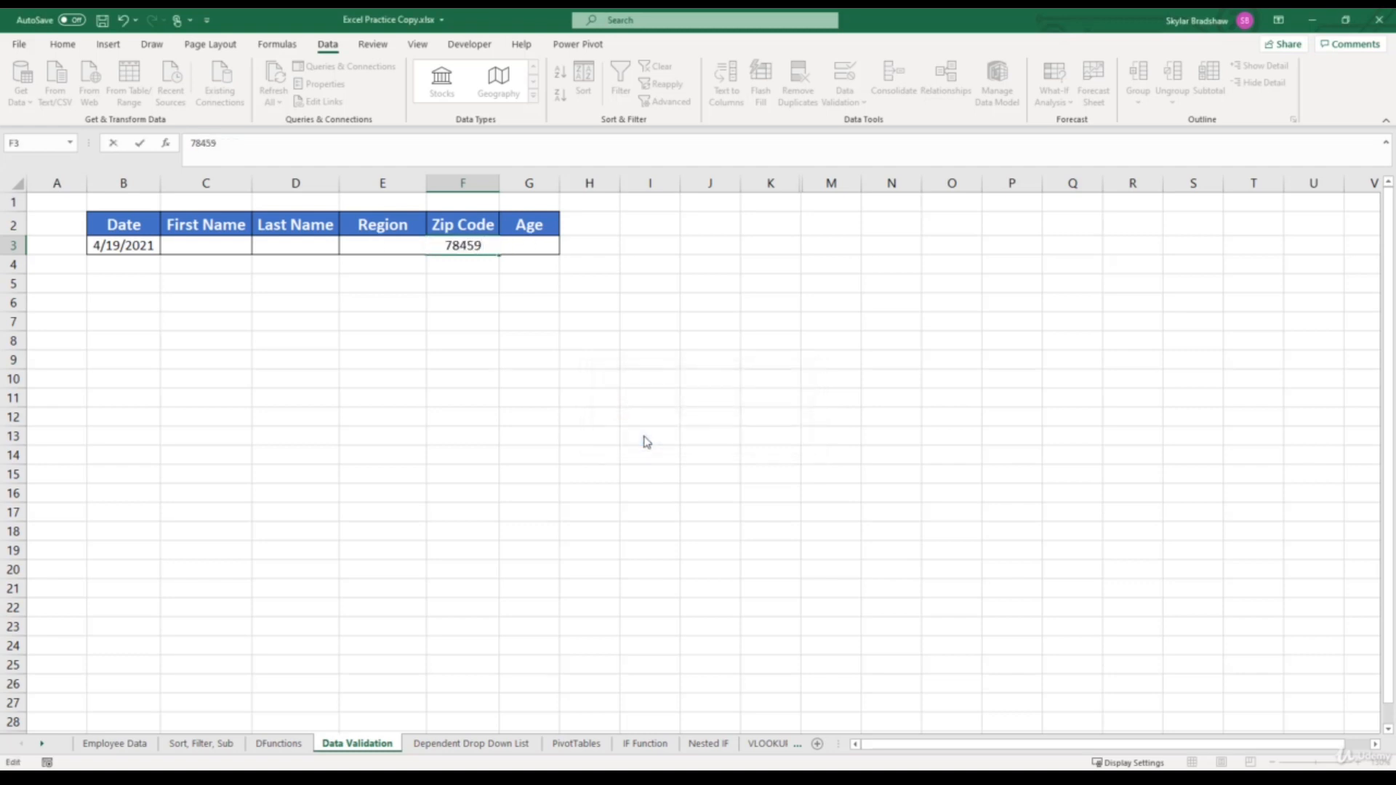
pyautogui.press('Return')
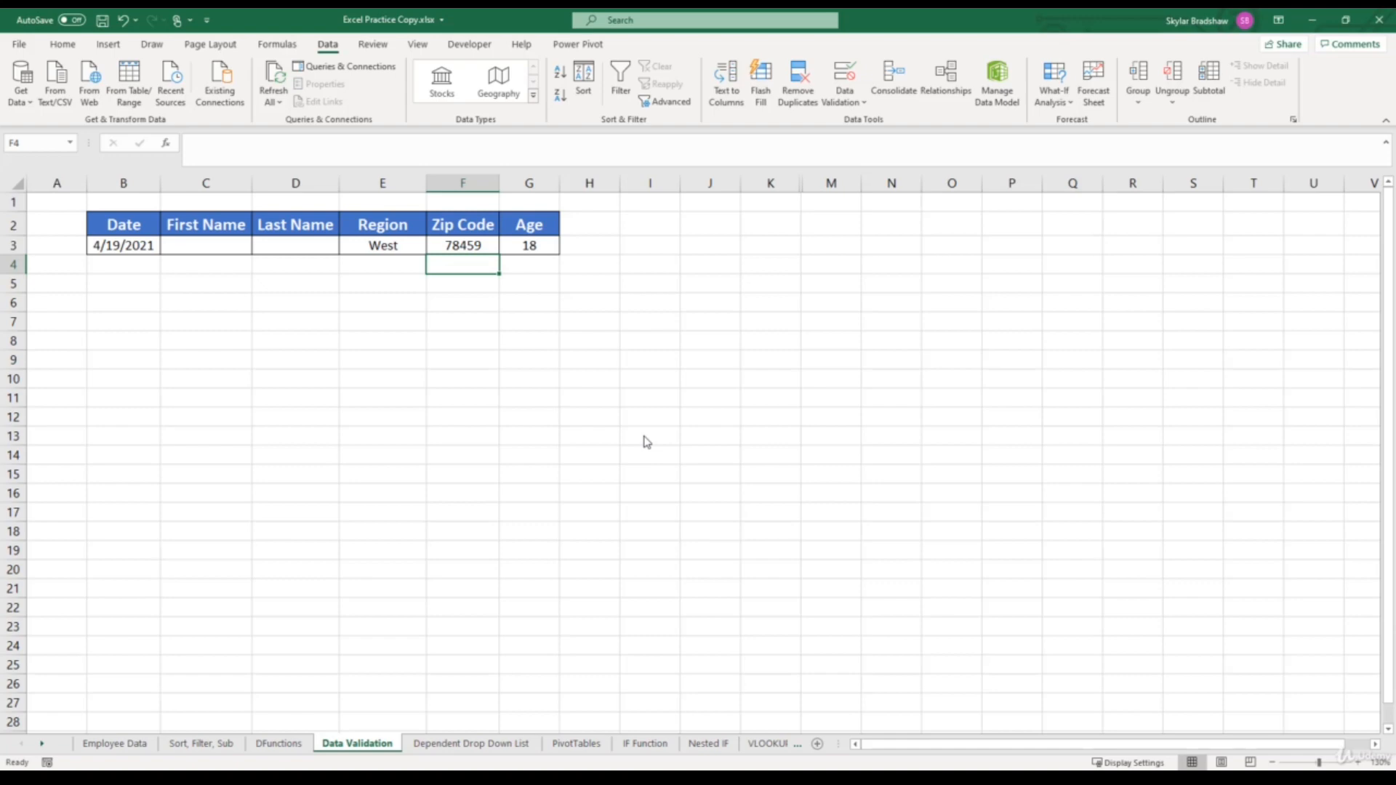
# - Set the data validation error alert style for Age cell G3 to Warning
pyautogui.click(544, 246)
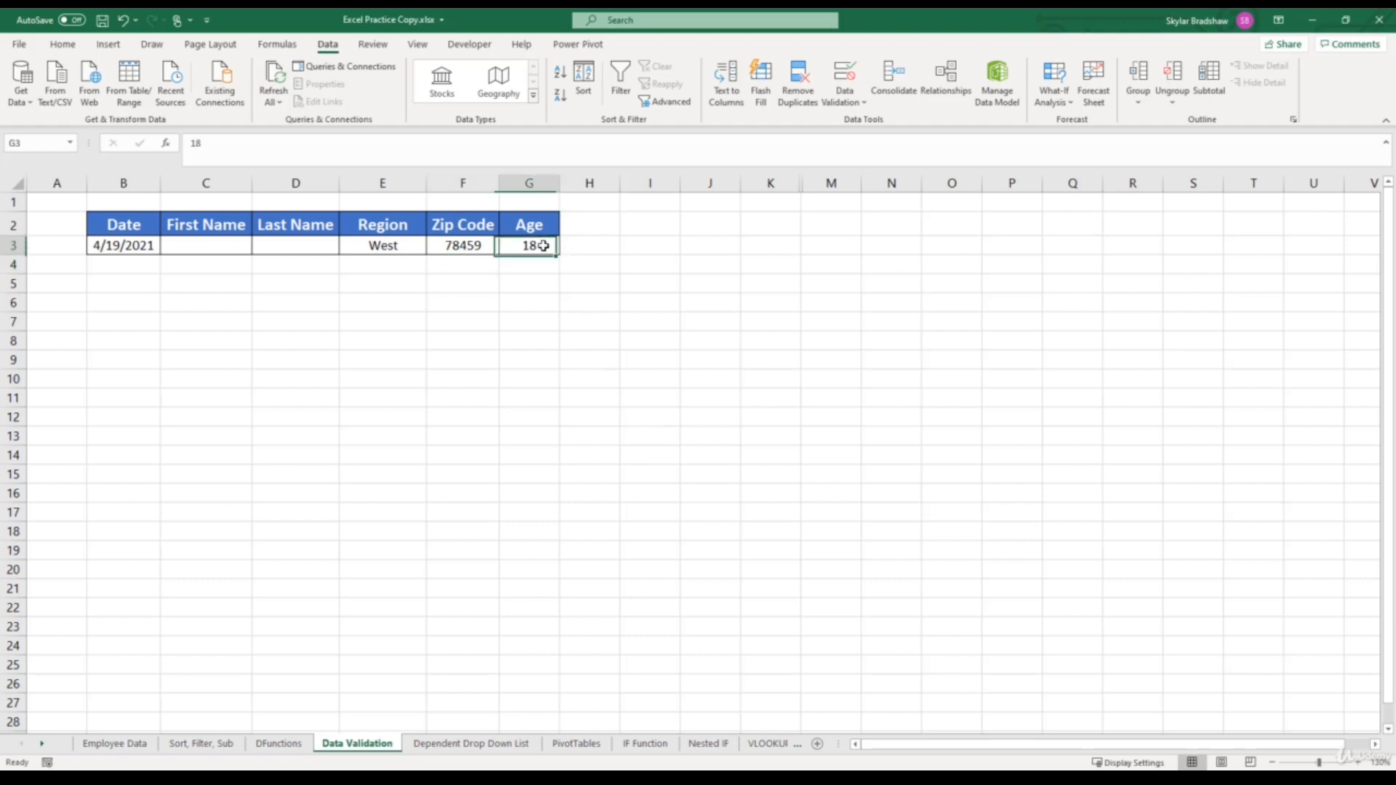
pyautogui.click(845, 72)
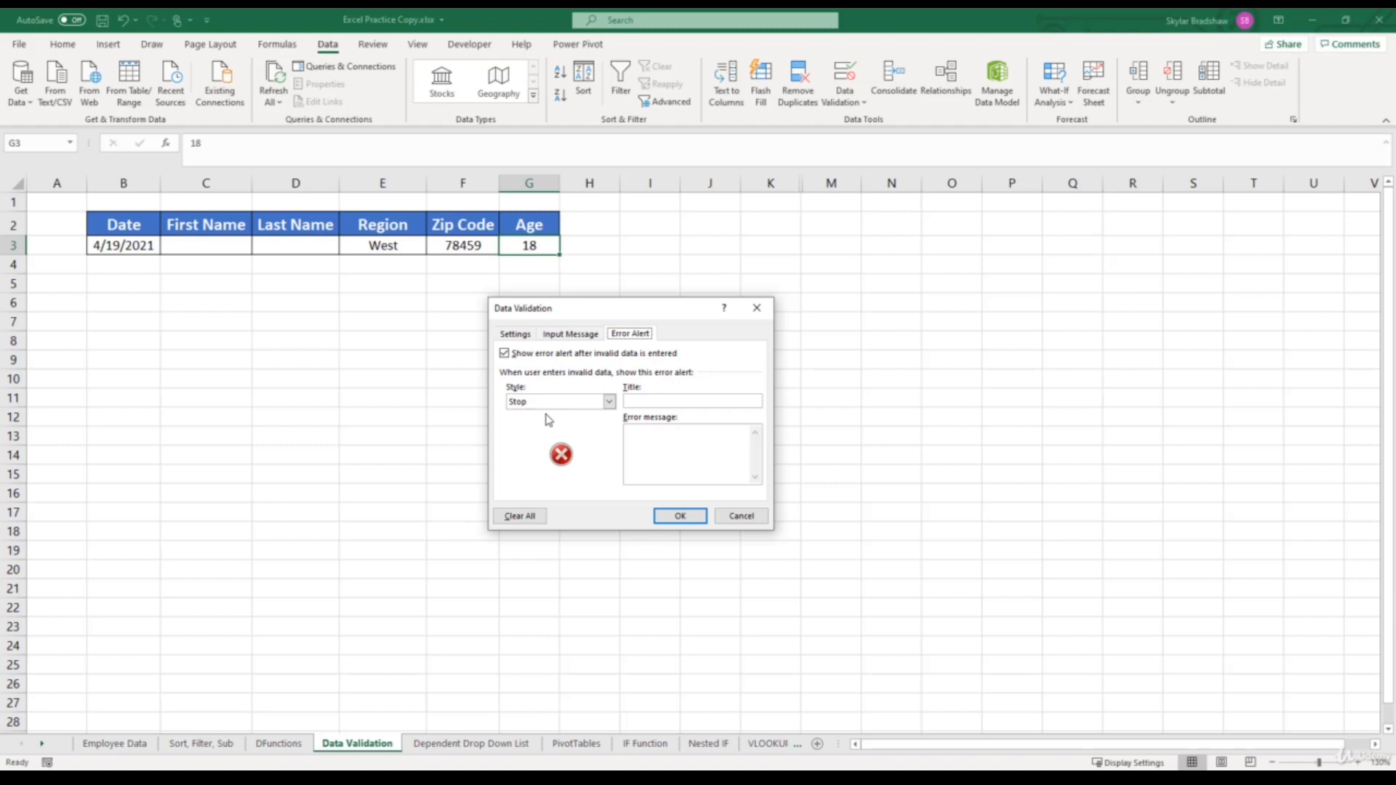
pyautogui.click(609, 403)
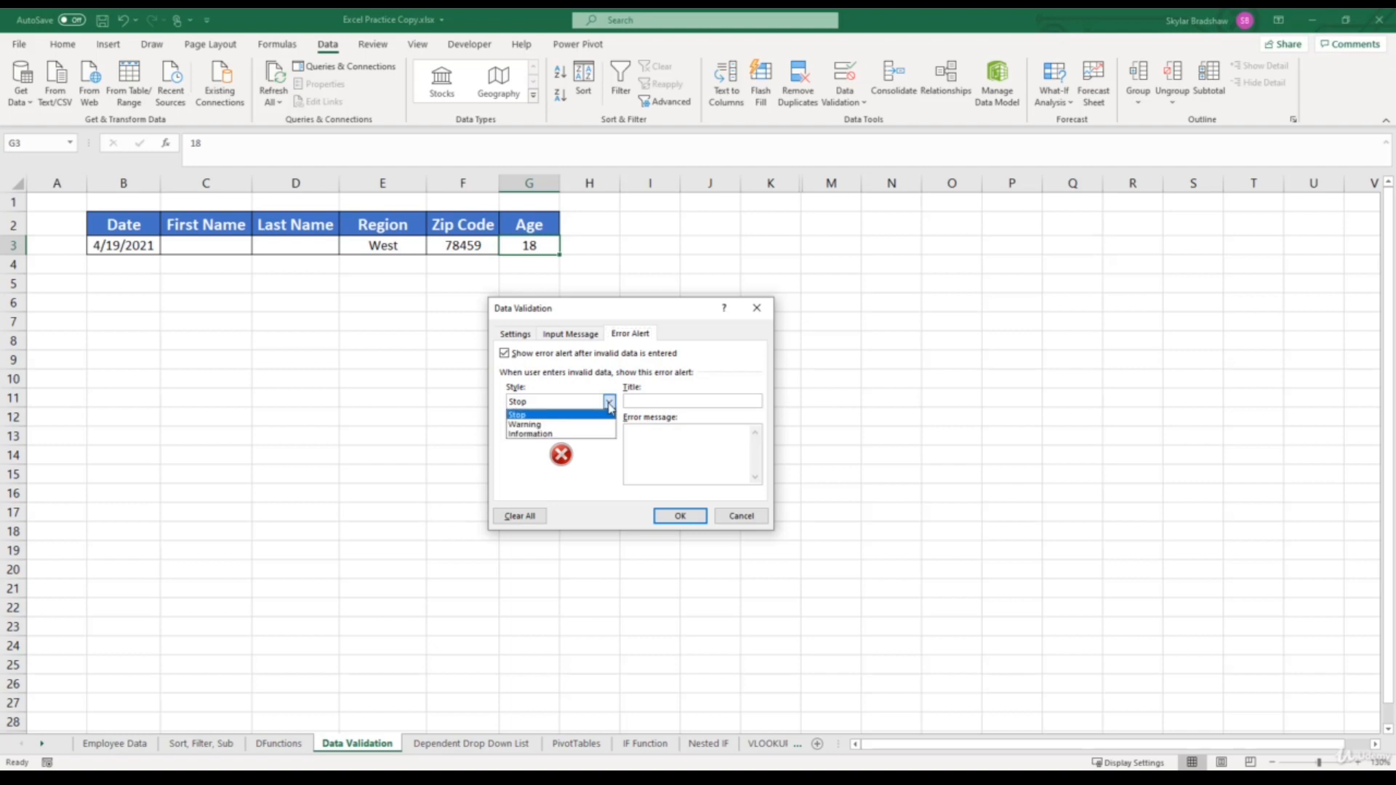
pyautogui.click(583, 423)
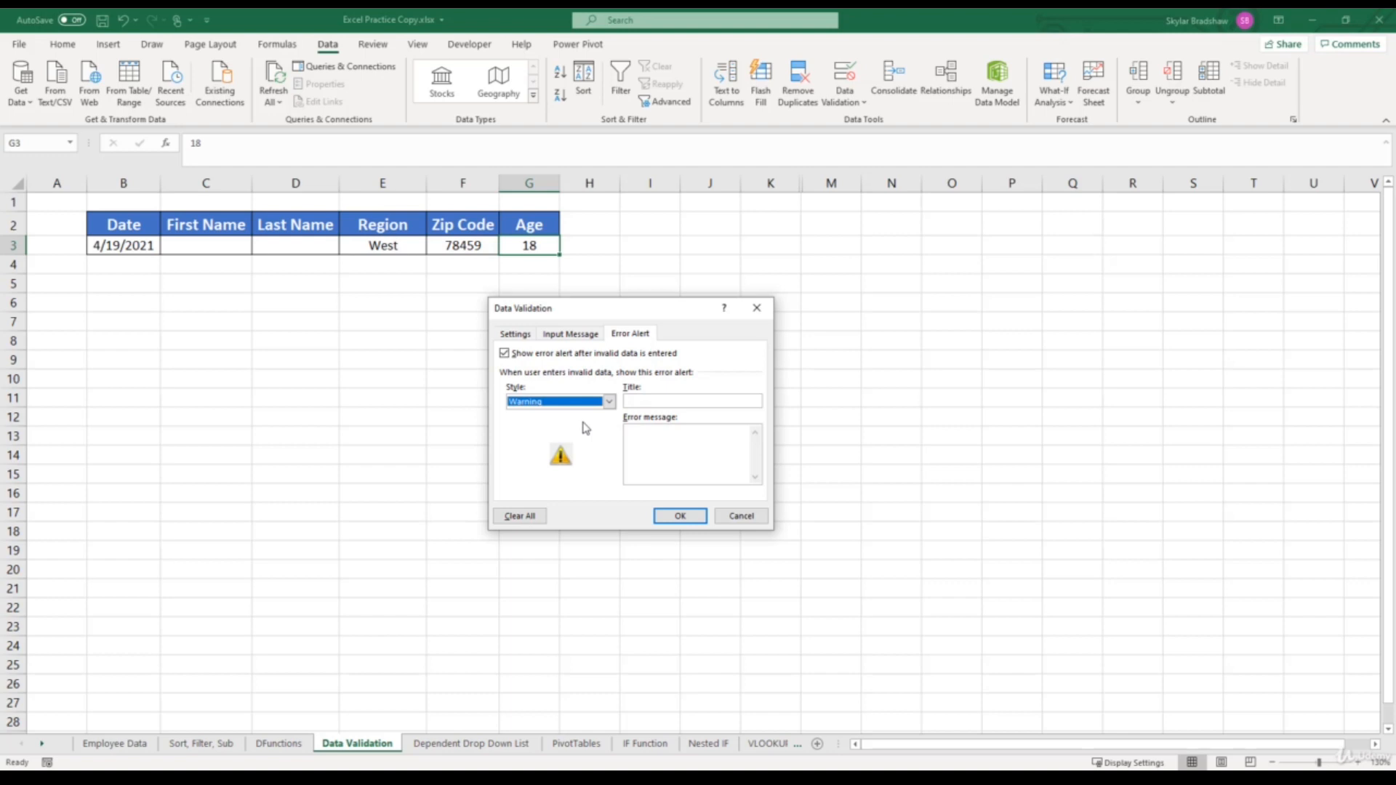
# - Give the G3 warning the title "Age" and the message "Age should be greater than or equal to 18.", and apply it
pyautogui.click(631, 402)
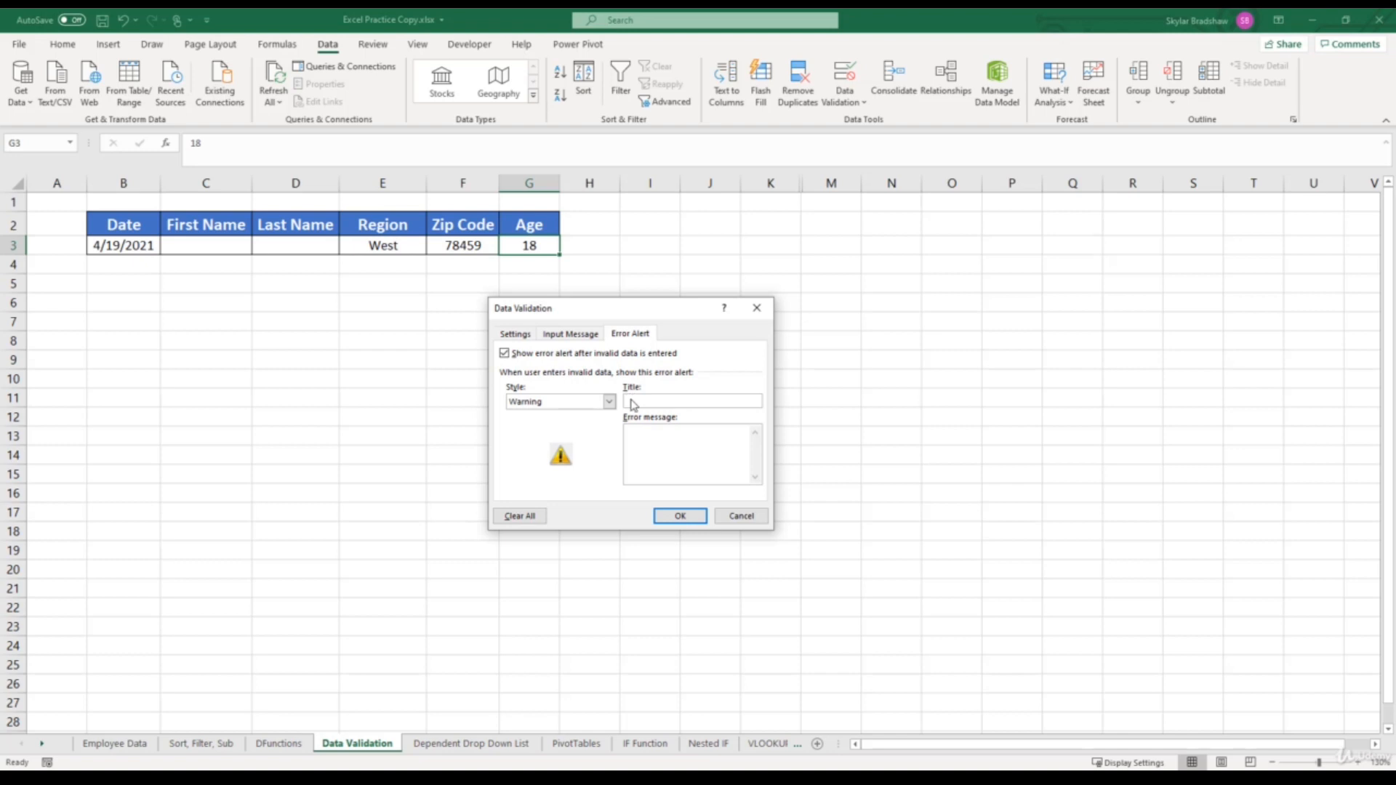
pyautogui.write('Age')
pyautogui.press('Tab')
pyautogui.write('A')
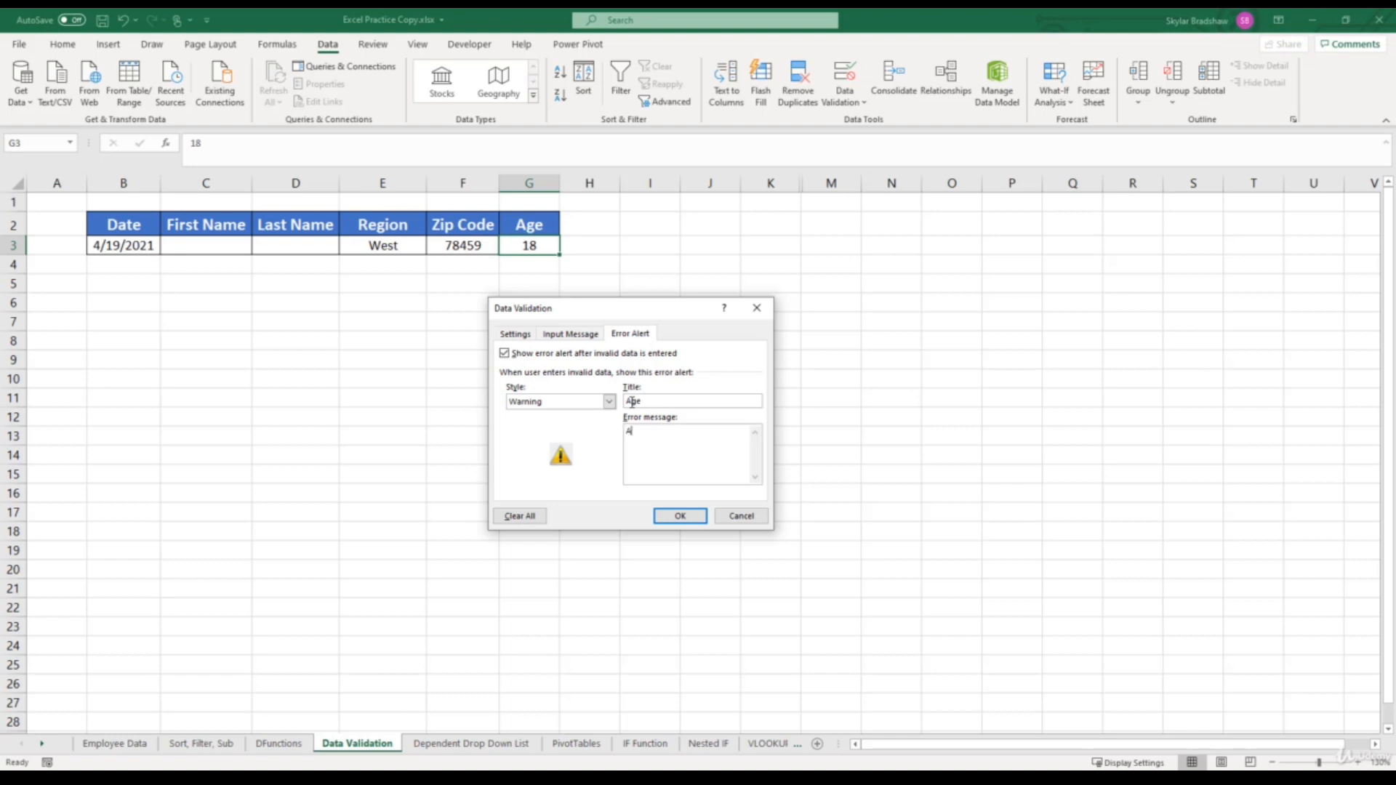
pyautogui.write('ge shouldf b')
pyautogui.press('BackSpace')
pyautogui.press('BackSpace')
pyautogui.press('BackSpace')
pyautogui.write('be greater than or equal to')
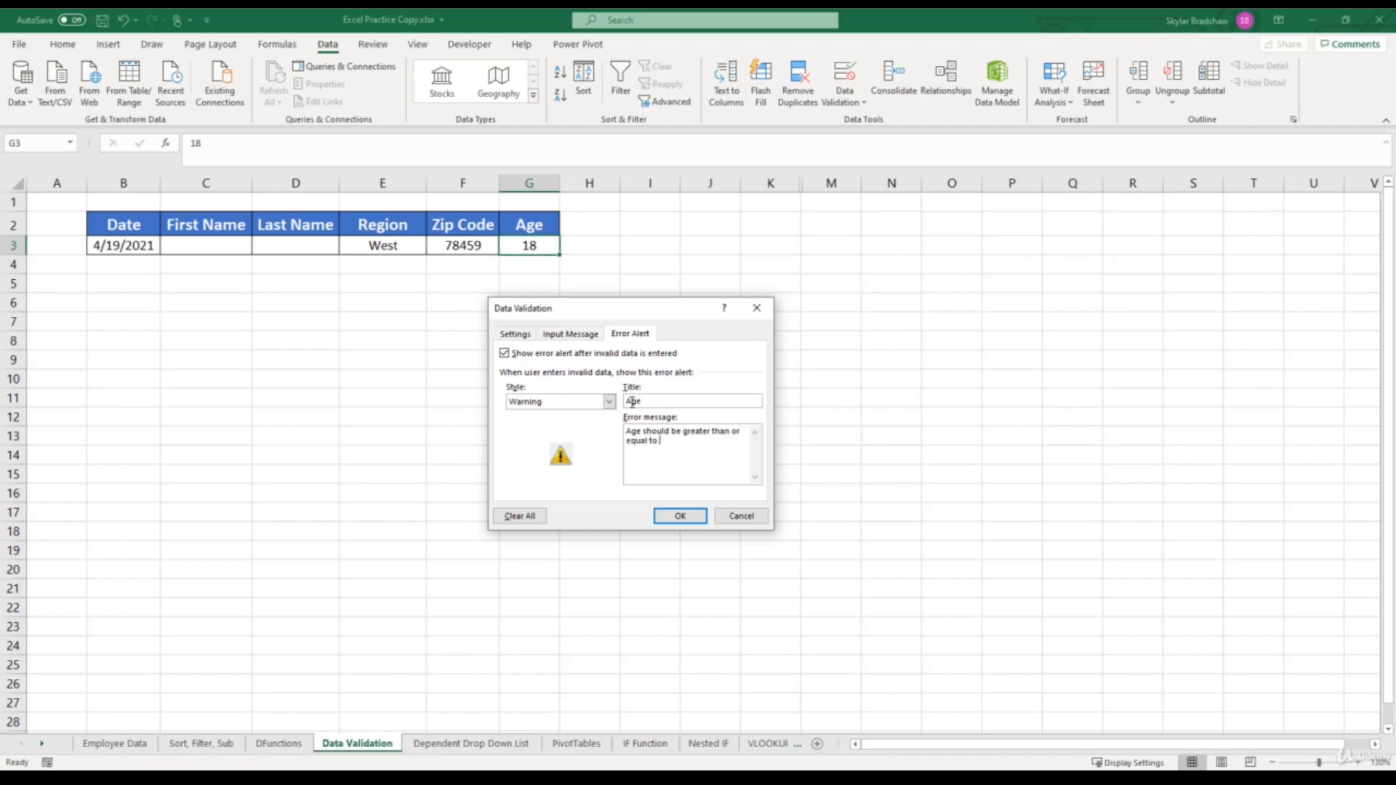
pyautogui.write(' 18.')
pyautogui.click(670, 516)
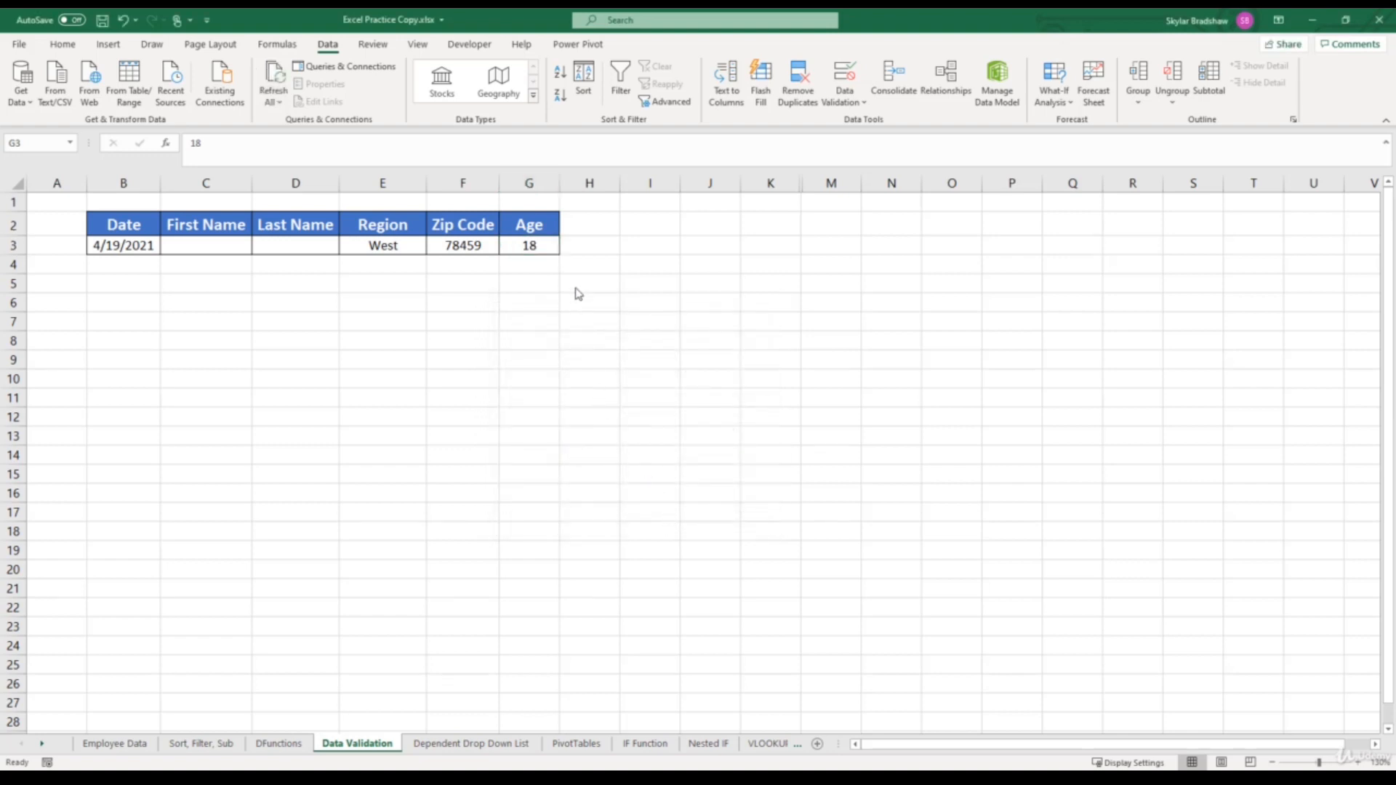
# - Enter 16 as the age in cell G3 and choose to continue despite the validation warning
pyautogui.click(544, 246)
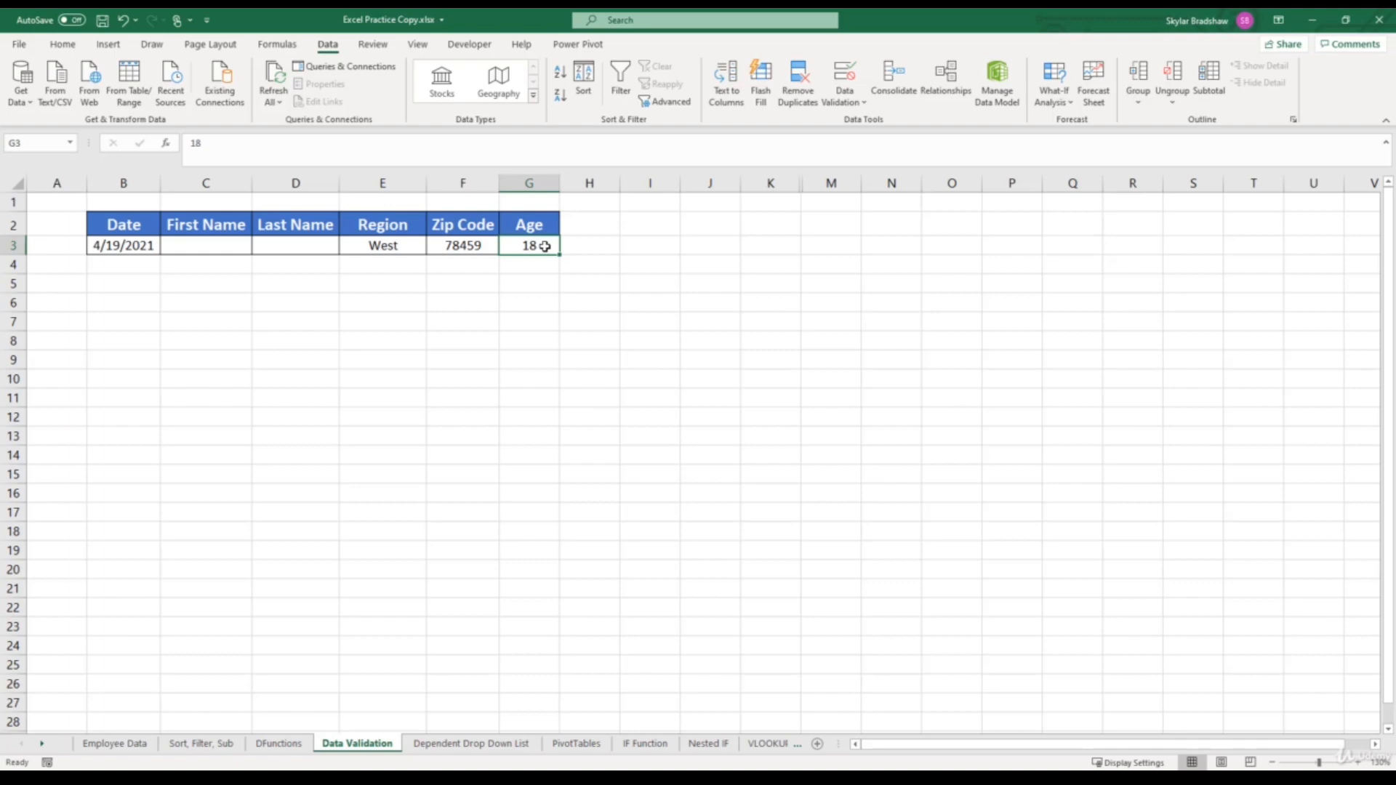
pyautogui.write('16')
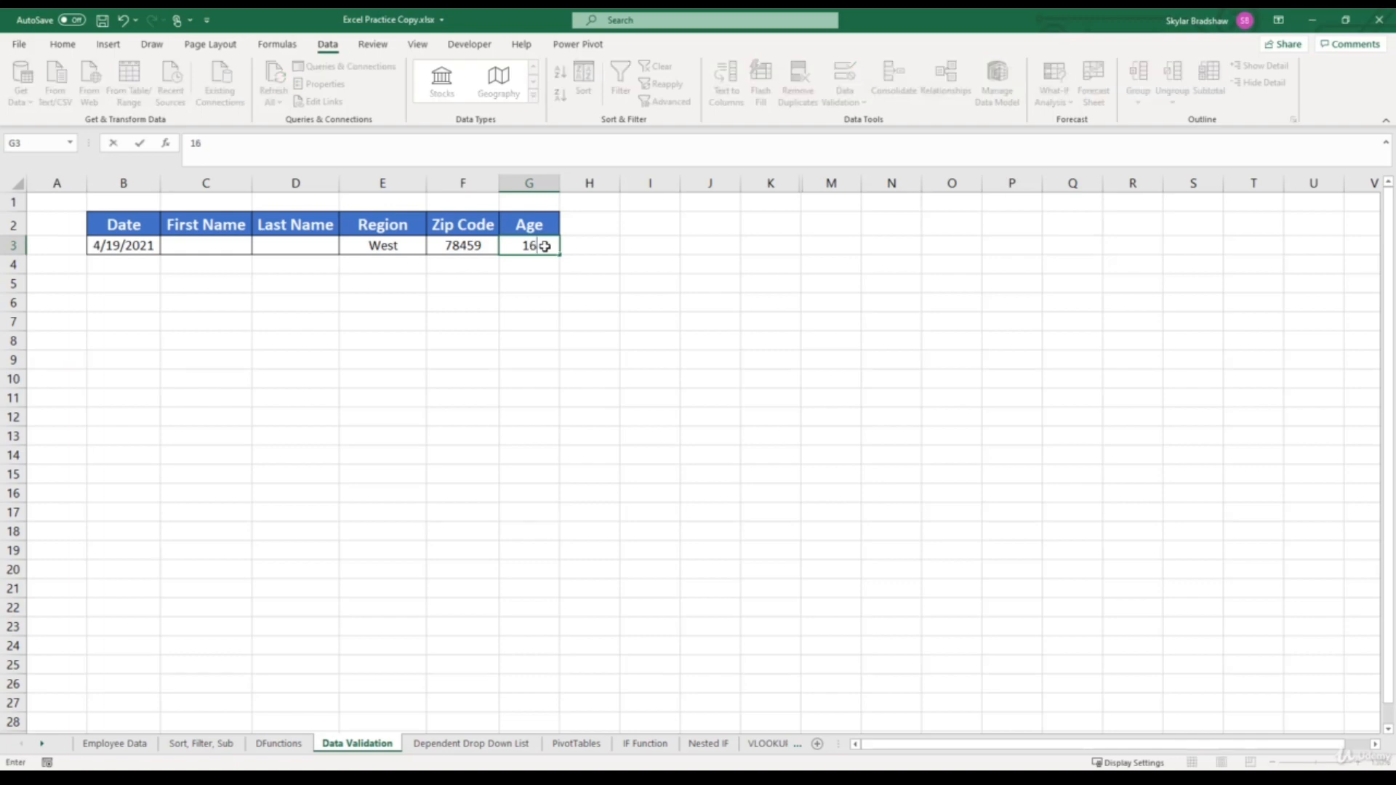
pyautogui.press('Return')
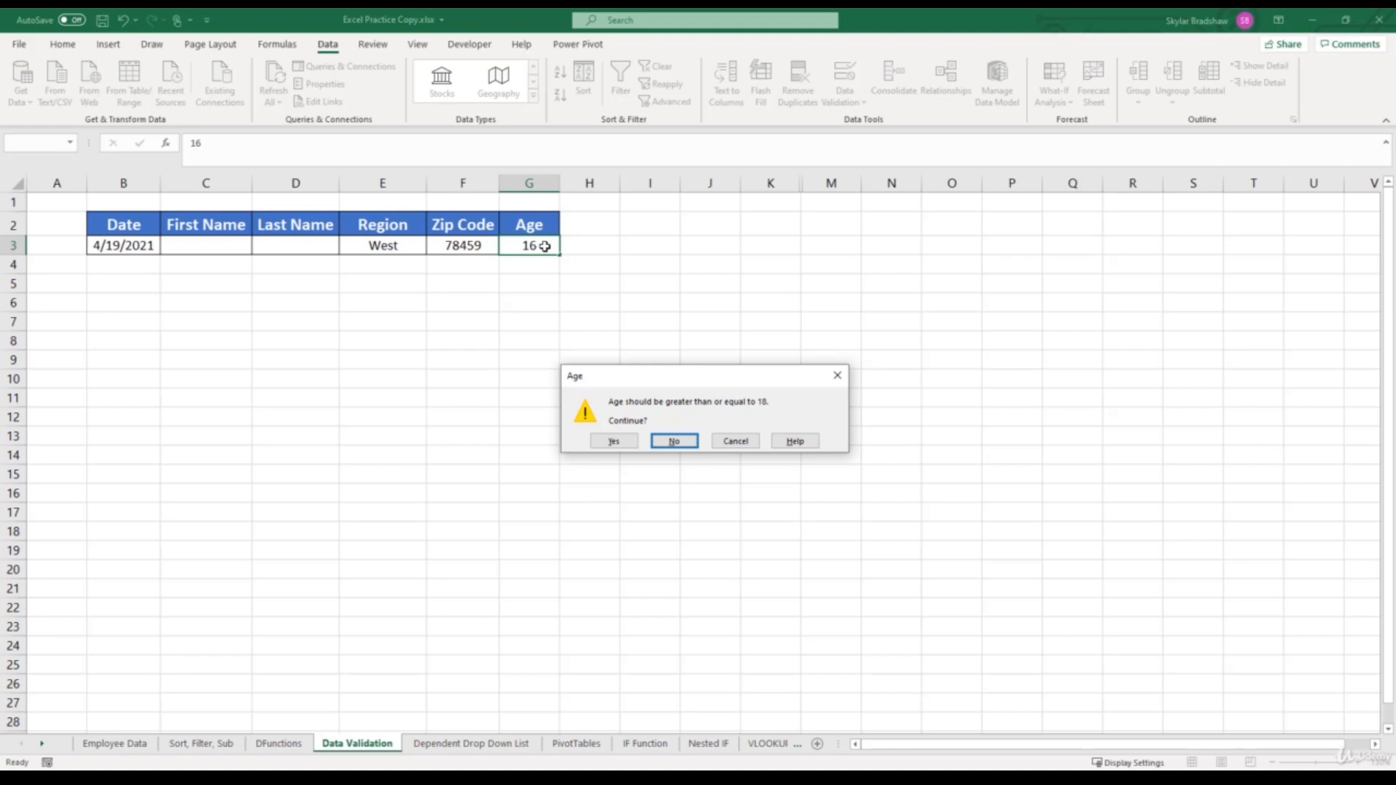
pyautogui.click(613, 441)
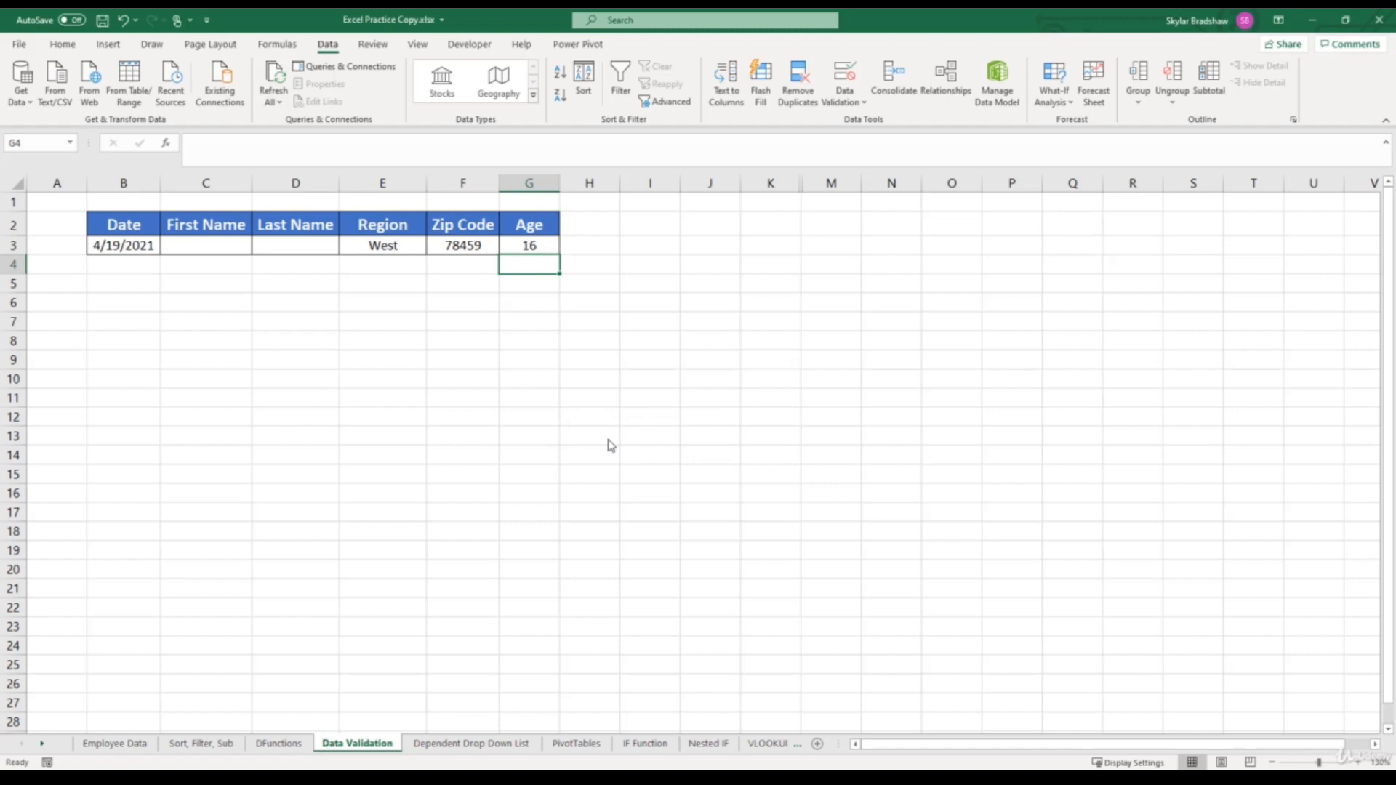